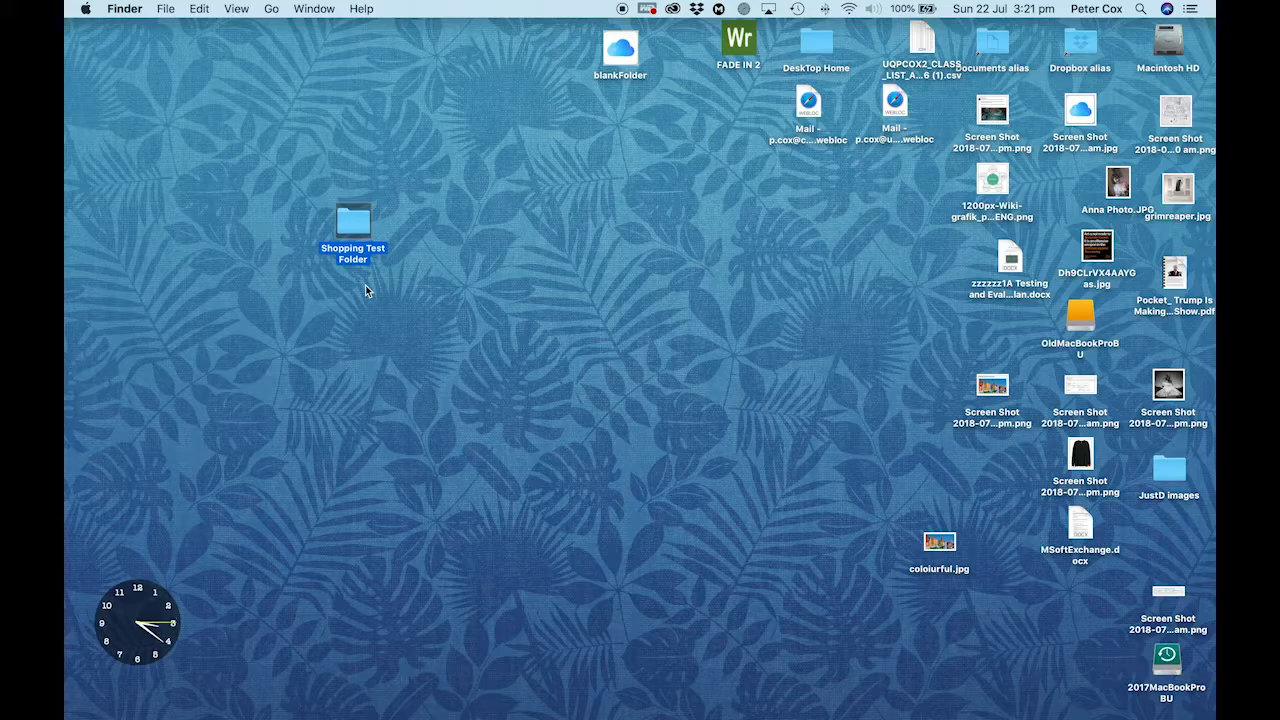
- Open the Shopping Test Folder on the desktop to review its media files, and close its window
double_click(353, 230)
left_click_drag(157, 219, 523, 227)
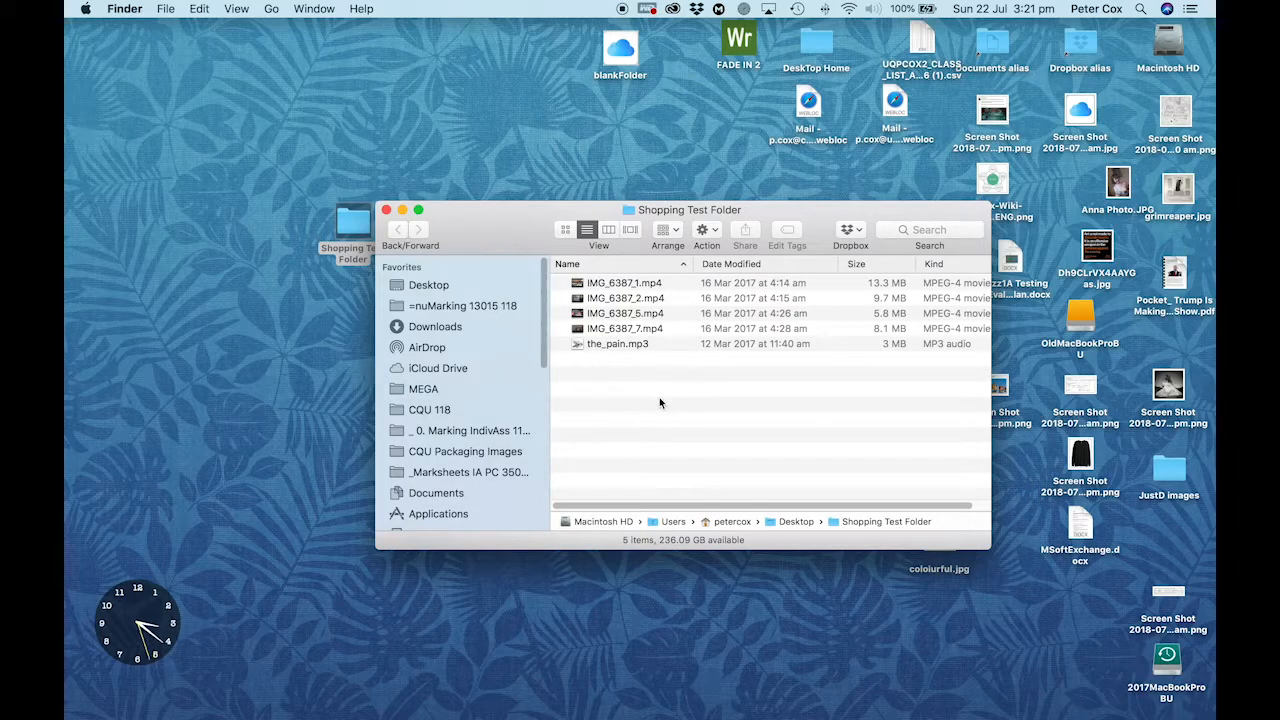
left_click(386, 210)
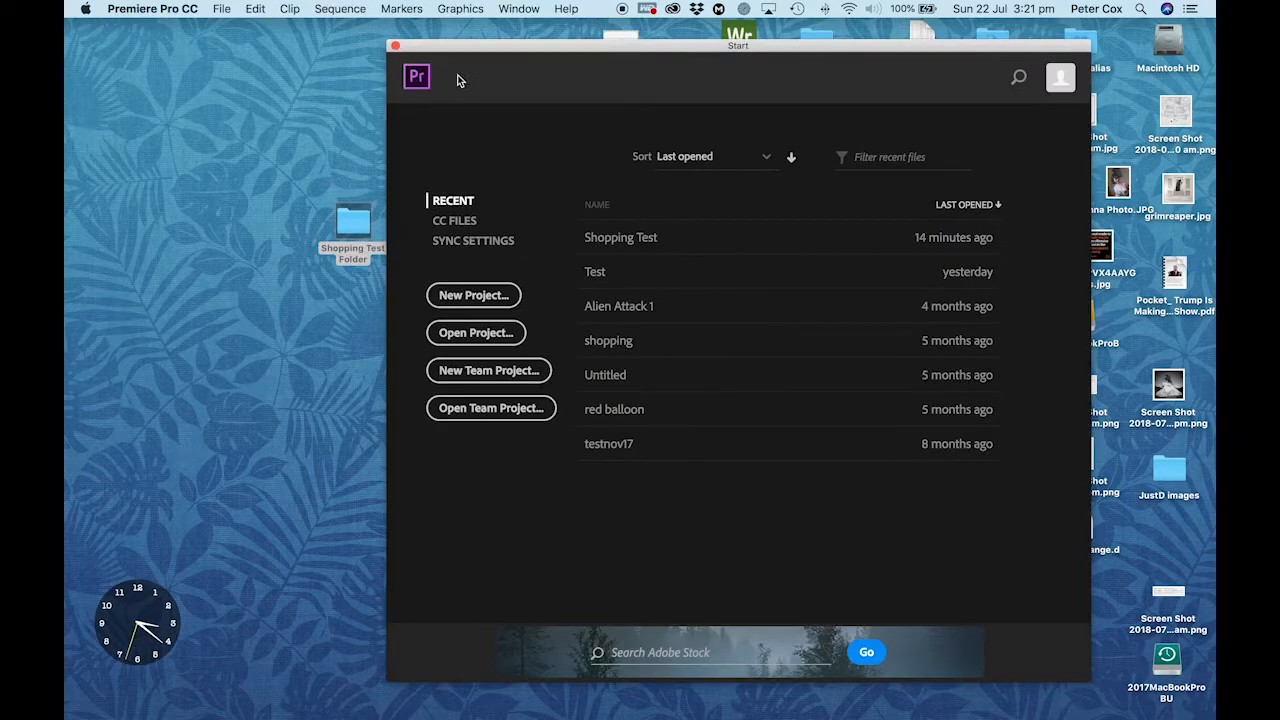
- Move the Shopping Test Folder icon to a clear spot at the desktop's edge and switch back to Premiere Pro's Start window
left_click_drag(492, 57, 810, 63)
left_click_drag(340, 225, 123, 182)
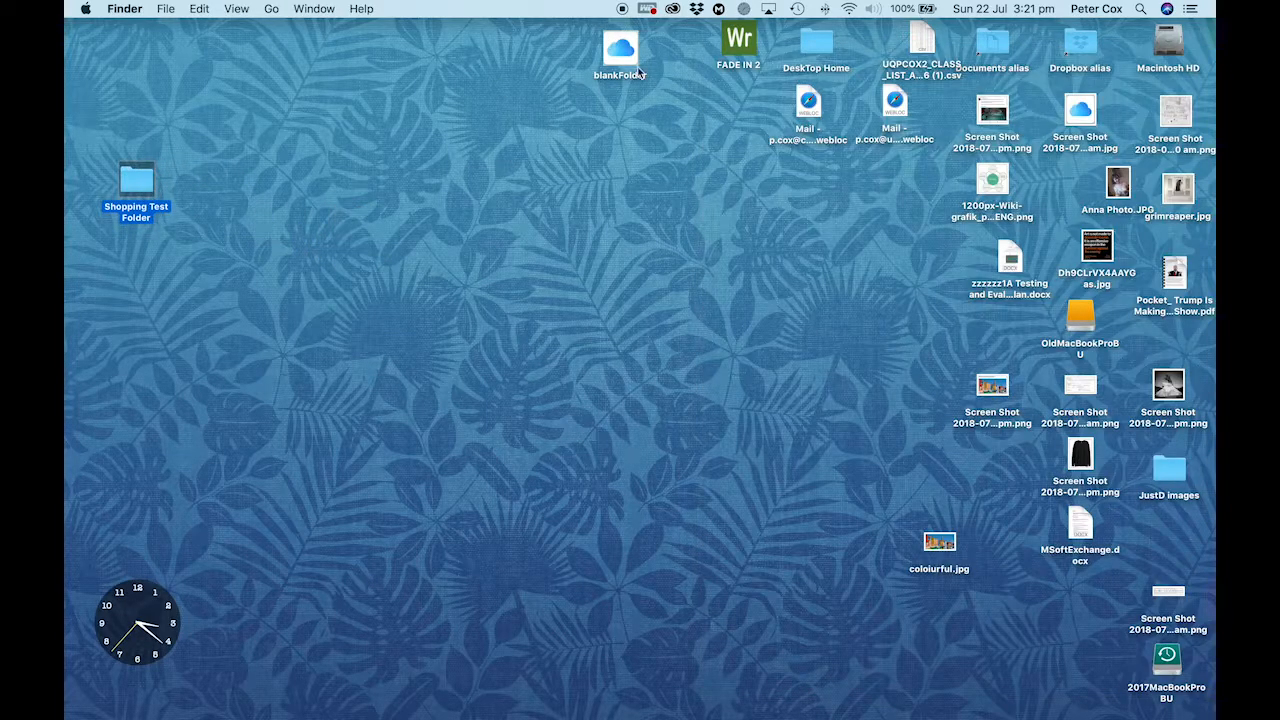
key("super+Tab")
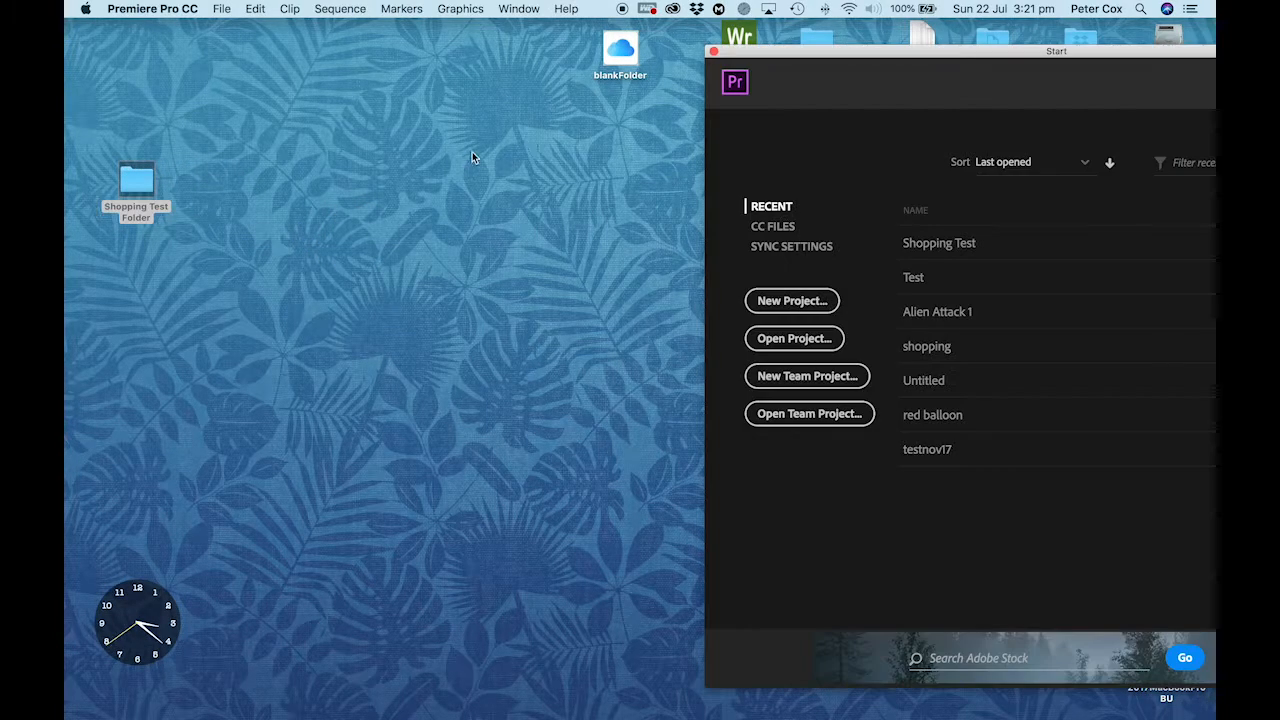
left_click_drag(947, 58, 520, 29)
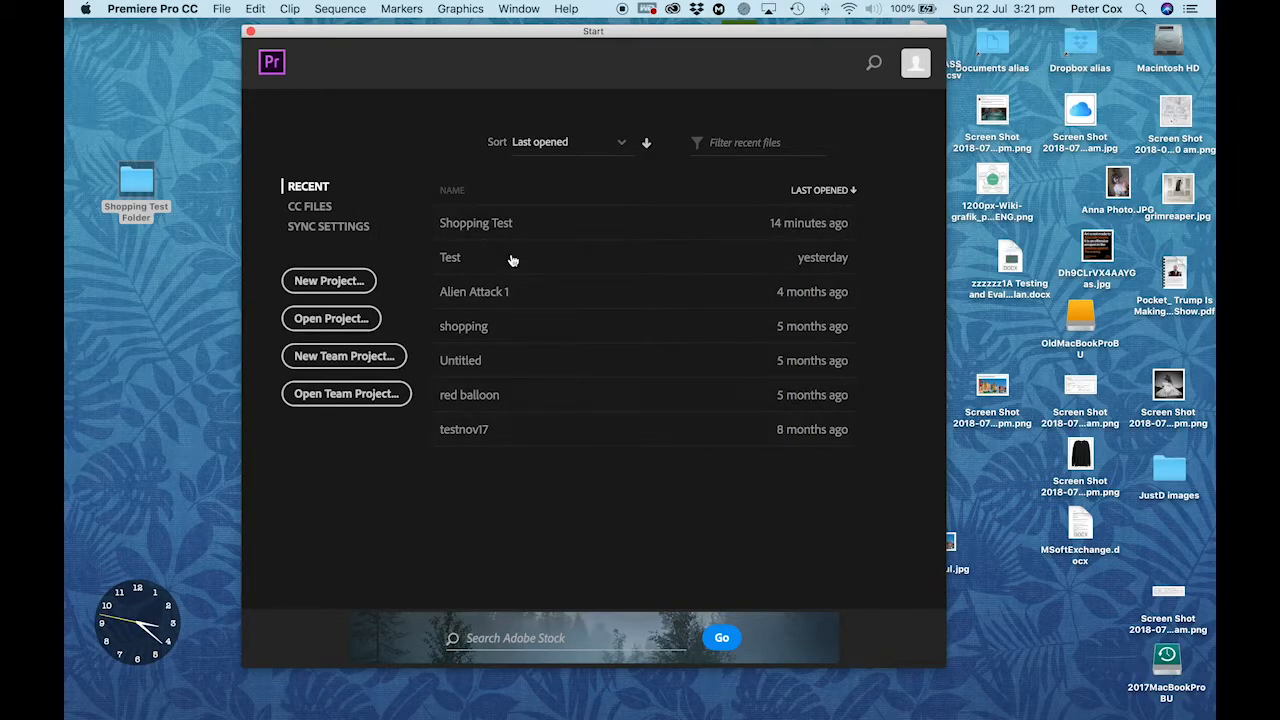
- Create a new project named "Video Shopping Test" with the default location and settings
left_click(322, 283)
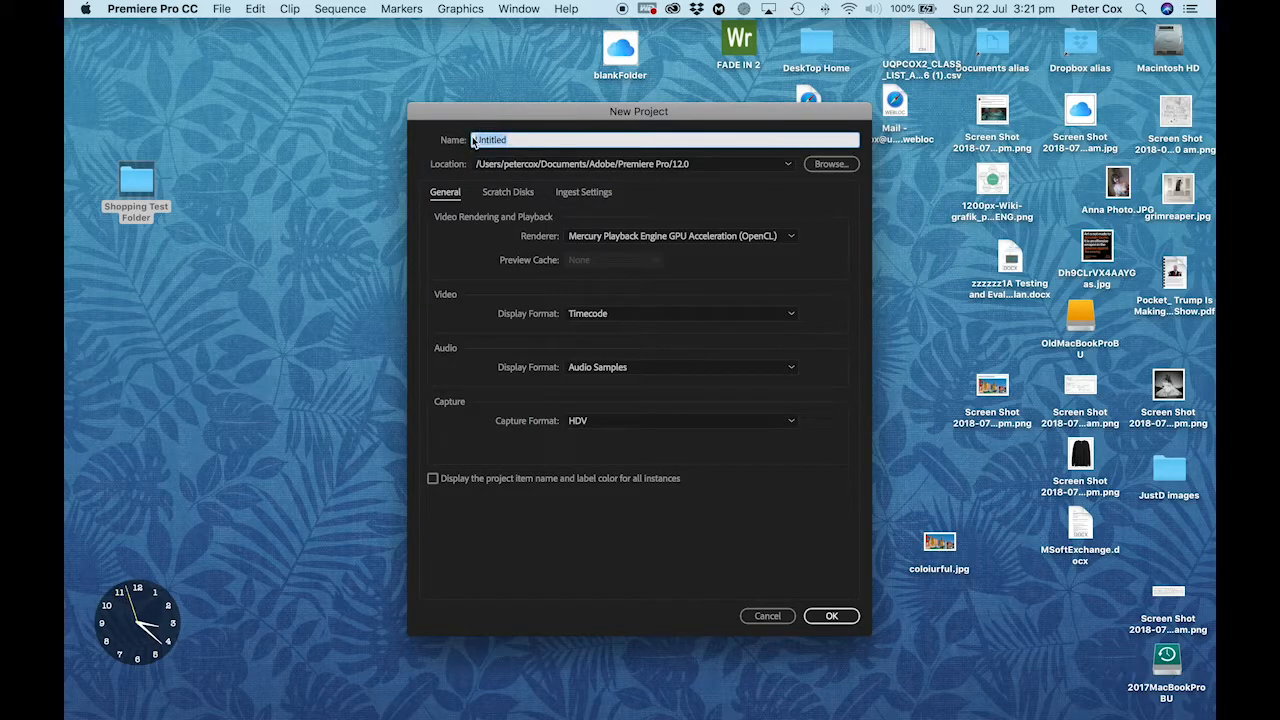
type("Vid")
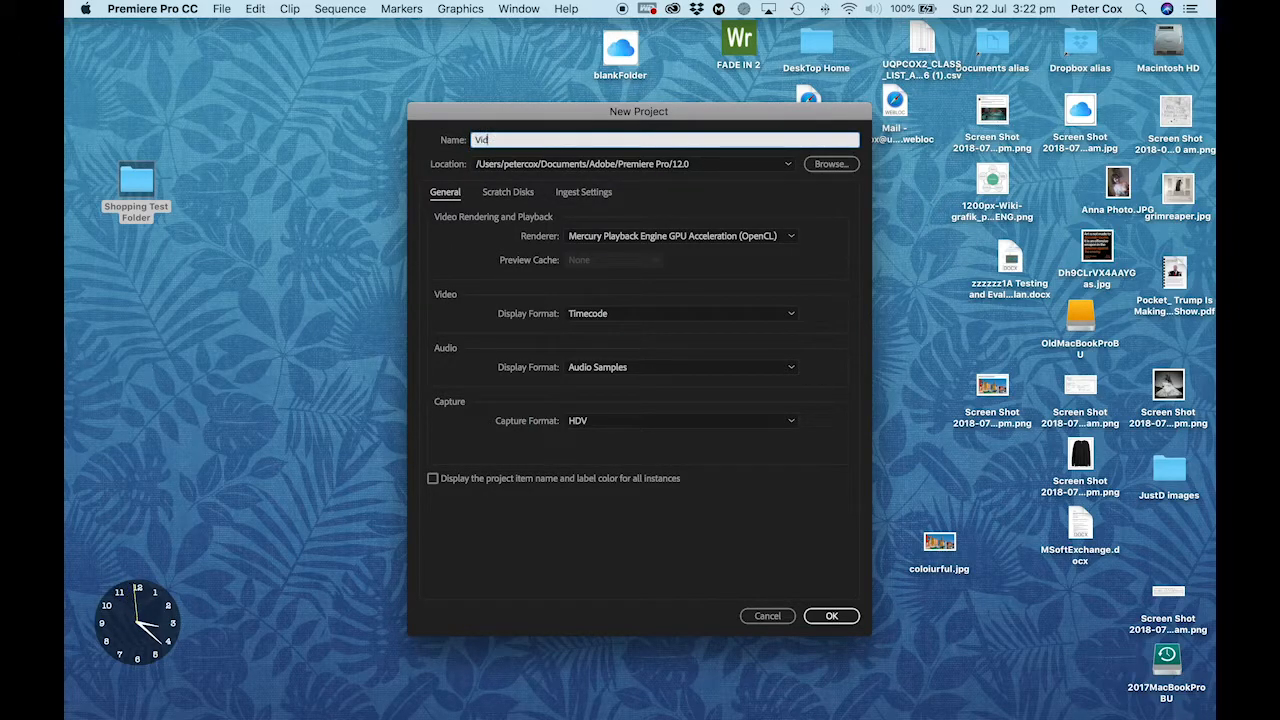
type("eo")
type(" tyes")
key("BackSpace")
type("Test")
left_click(498, 139)
type("Shopping")
left_click(829, 615)
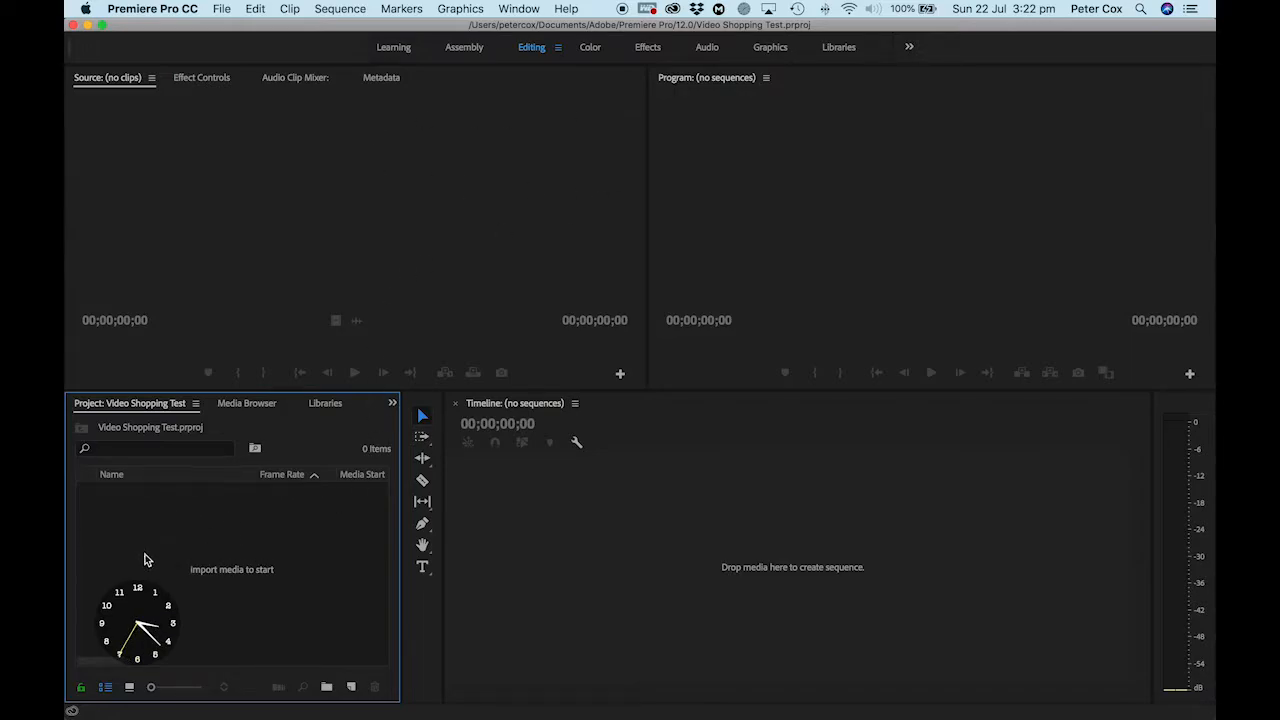
- Import the four IMG_6387 video clips and the_pain.mp3 from the Shopping Test Folder into the project
left_click_drag(153, 631, 1215, 536)
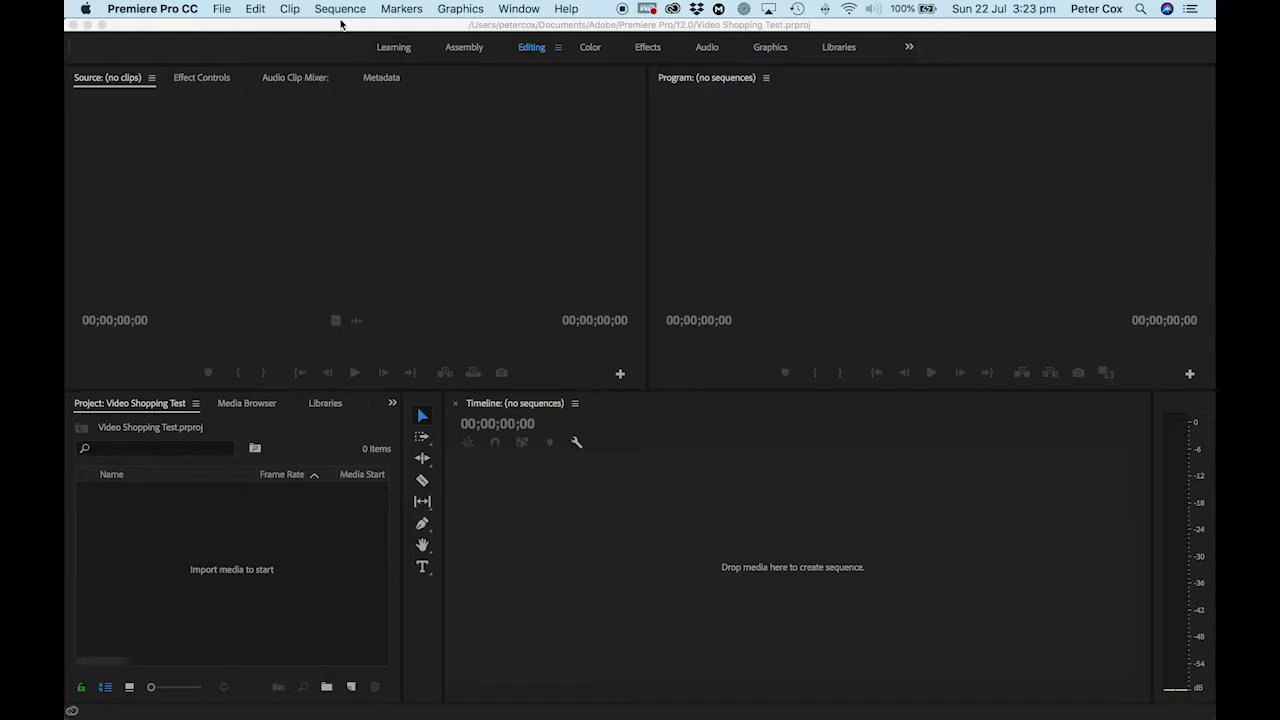
left_click_drag(372, 31, 535, 31)
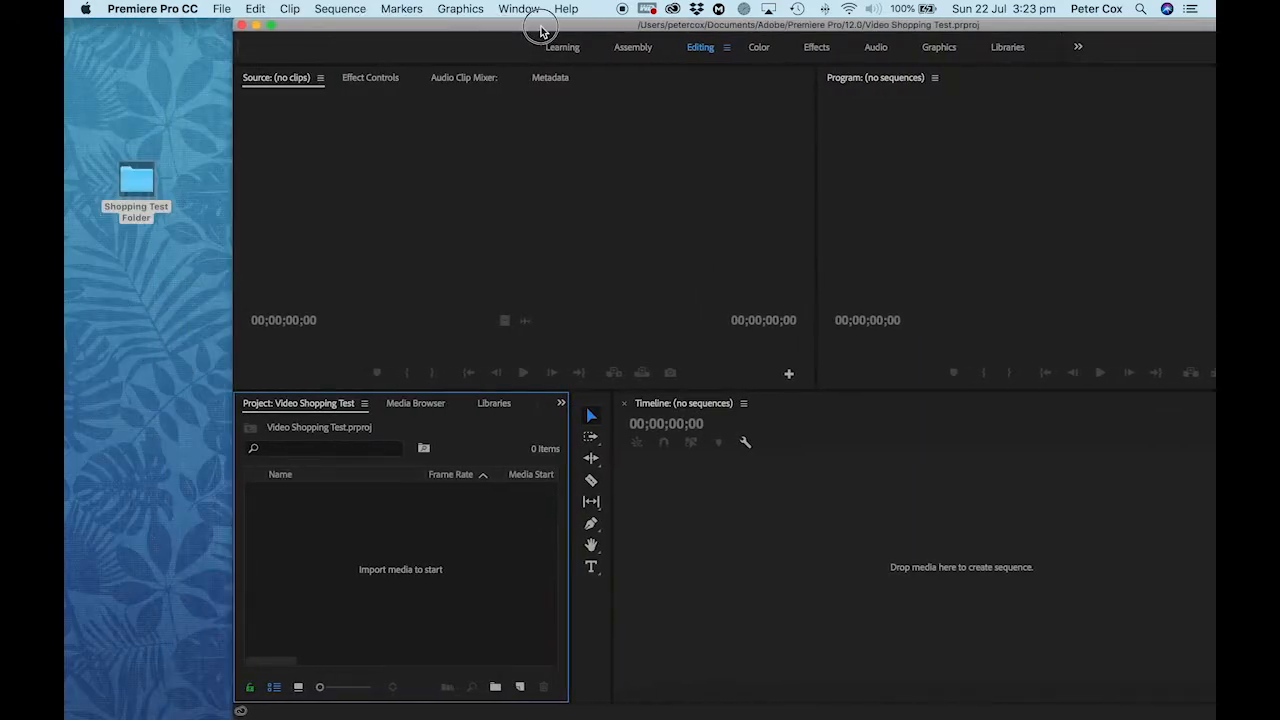
double_click(136, 188)
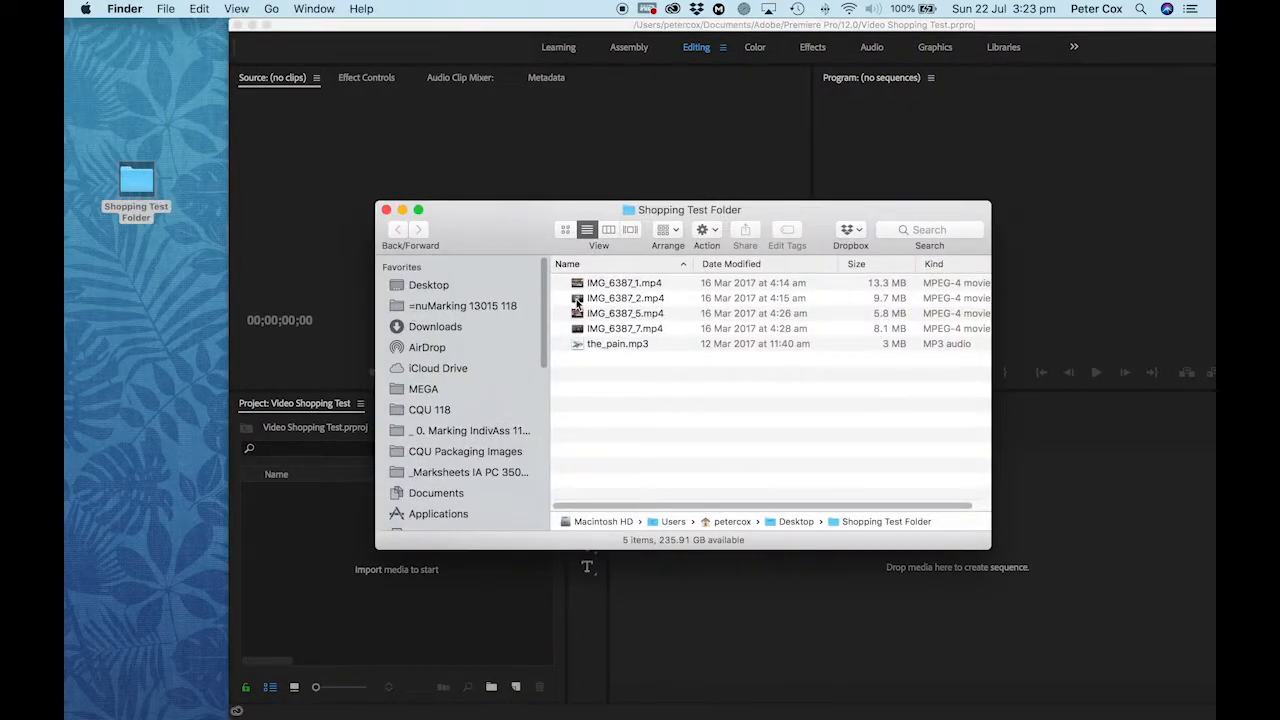
left_click_drag(563, 284, 300, 592)
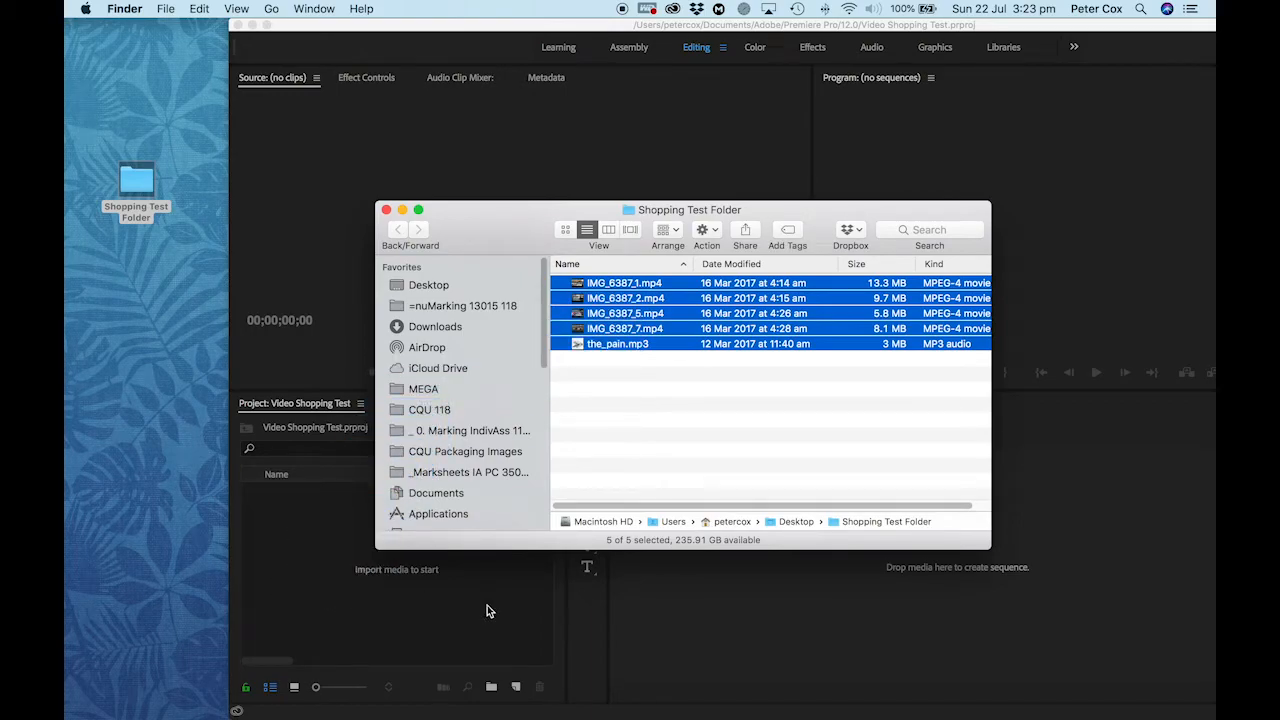
left_click(386, 213)
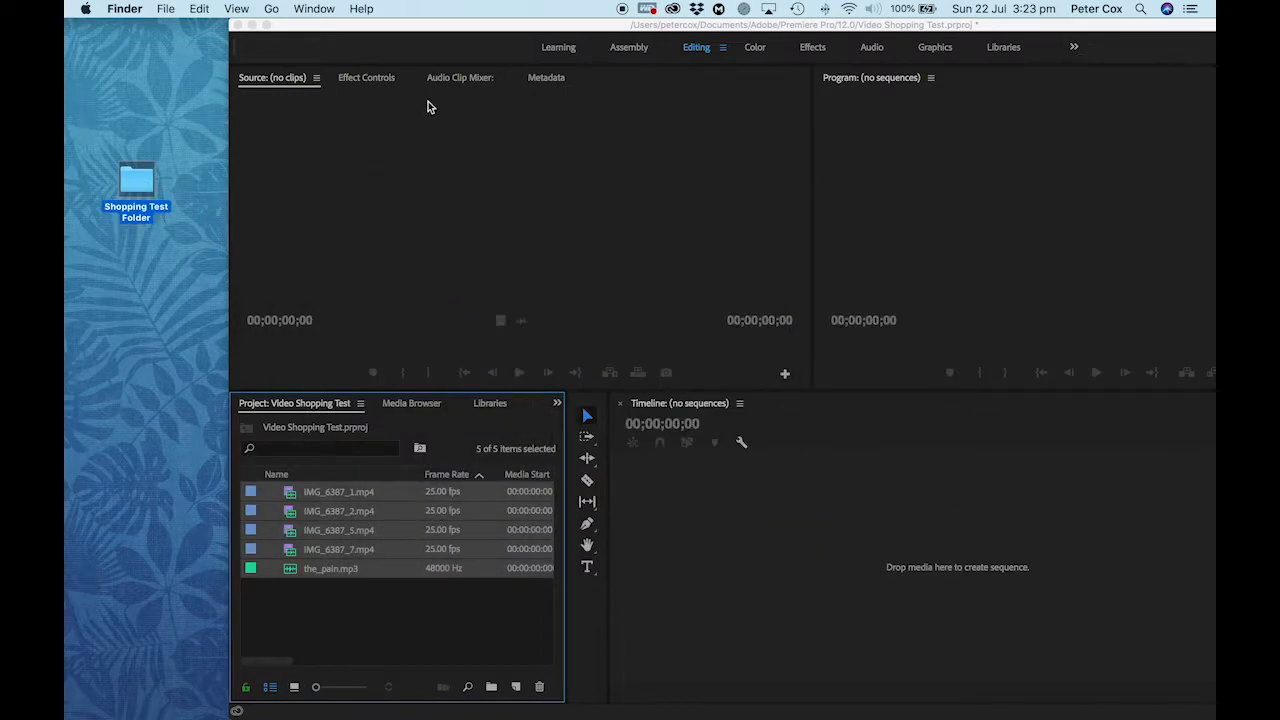
left_click_drag(468, 37, 305, 37)
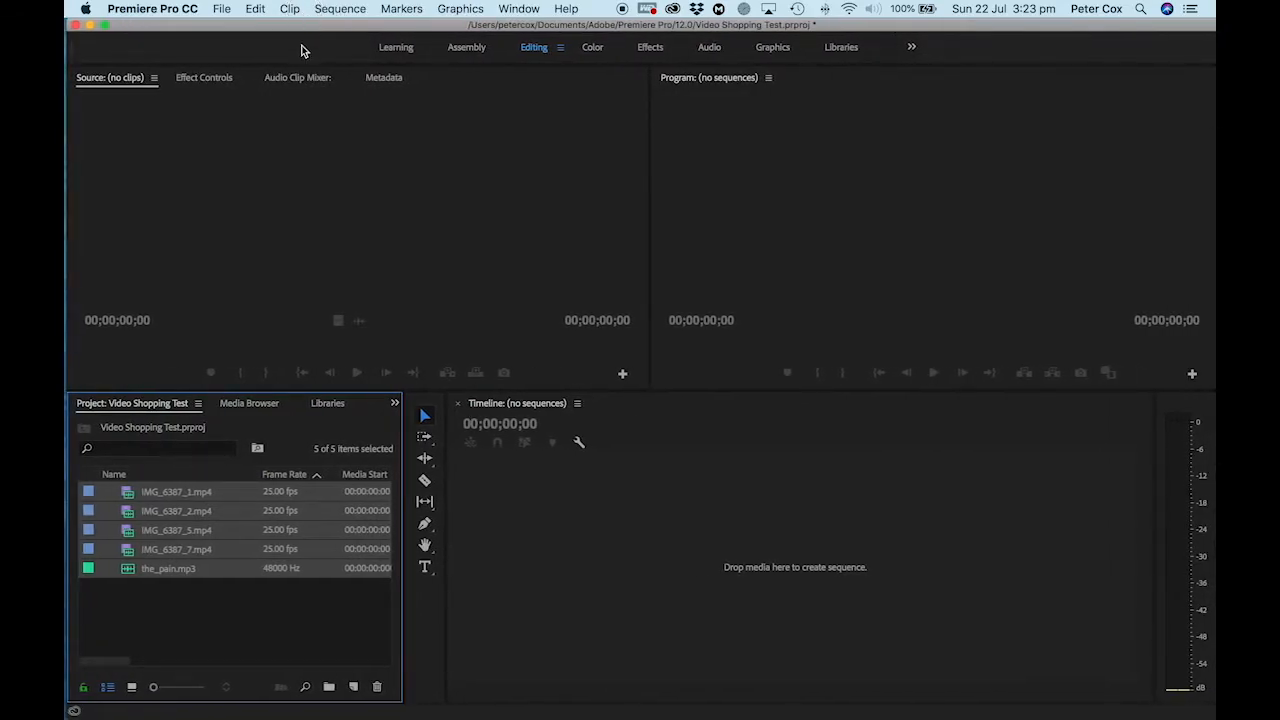
- View the project's import options, then look at the Audio workspace and return to the Editing workspace
right_click(205, 618)
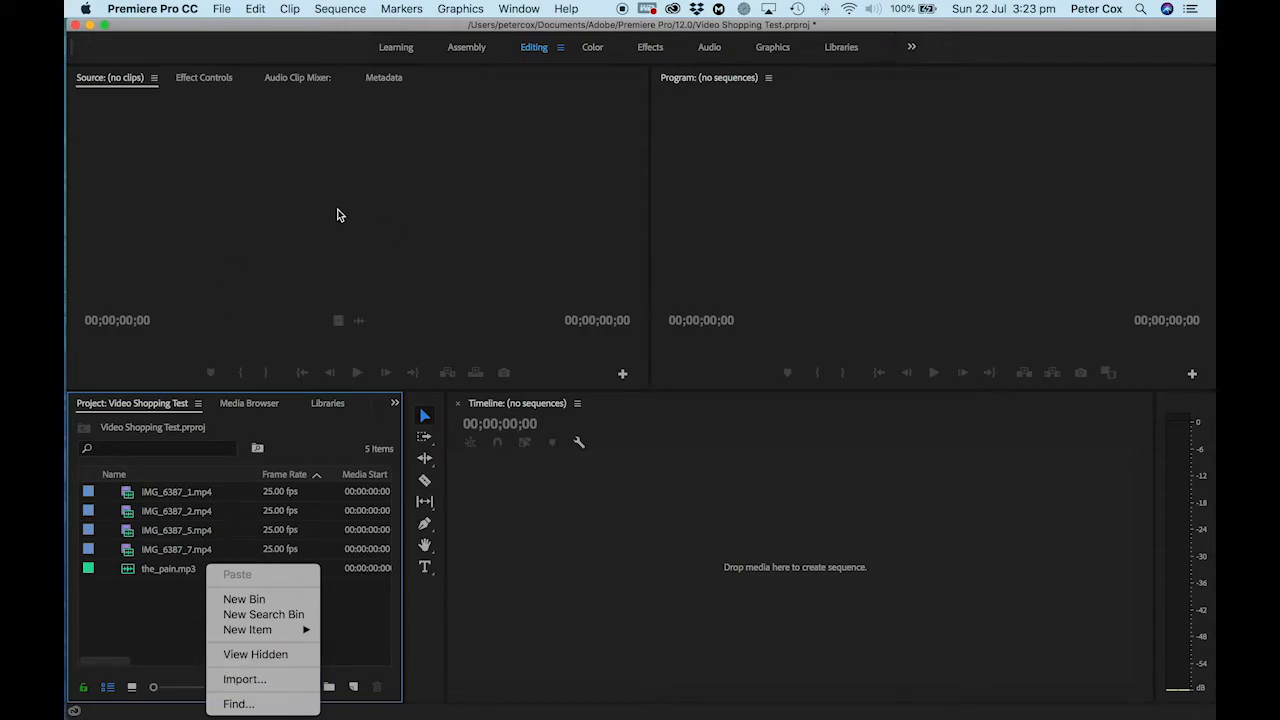
left_click(318, 211)
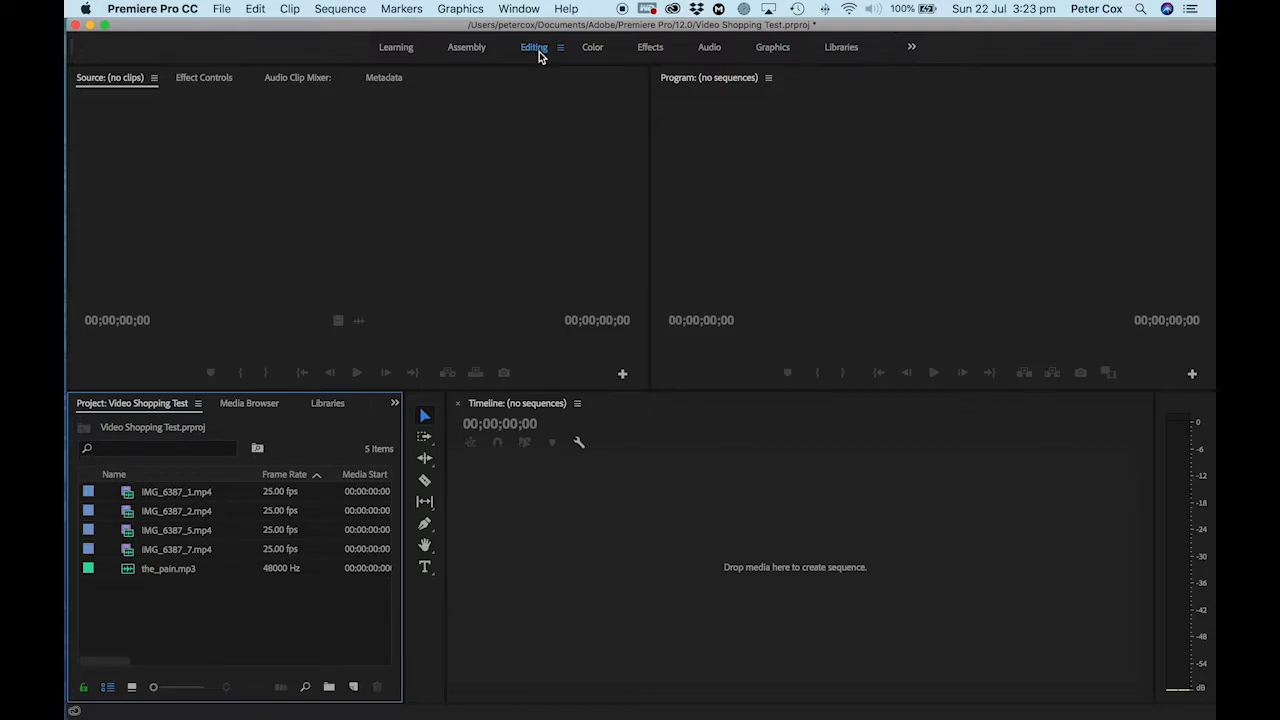
left_click(710, 48)
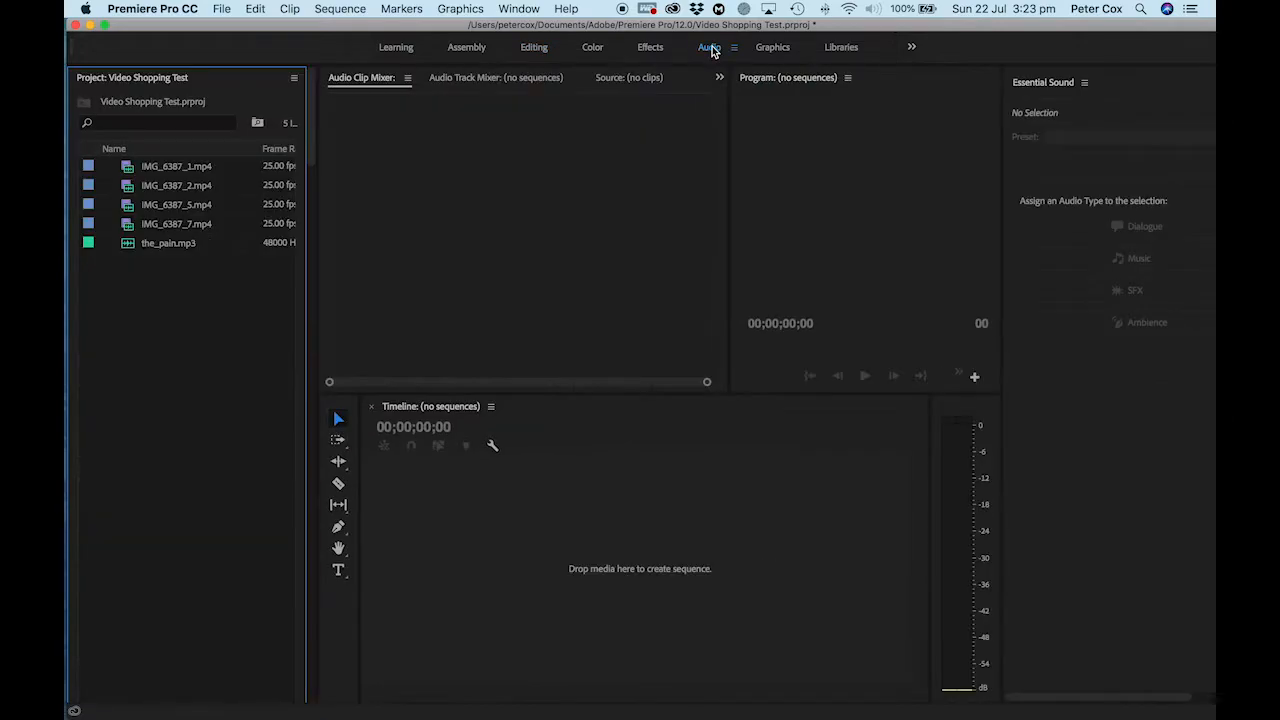
left_click(536, 48)
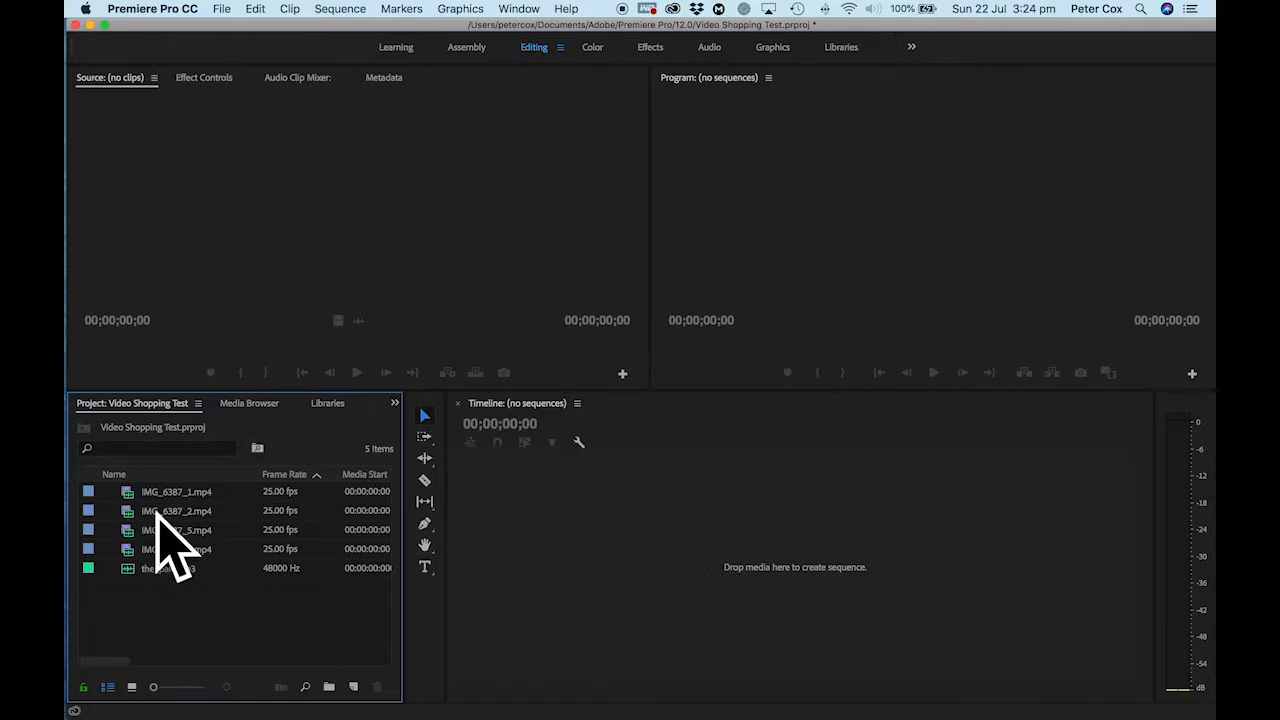
- Create a sequence from IMG_6387_1.mp4 and preview the clip through to its end
left_click_drag(127, 492, 712, 527)
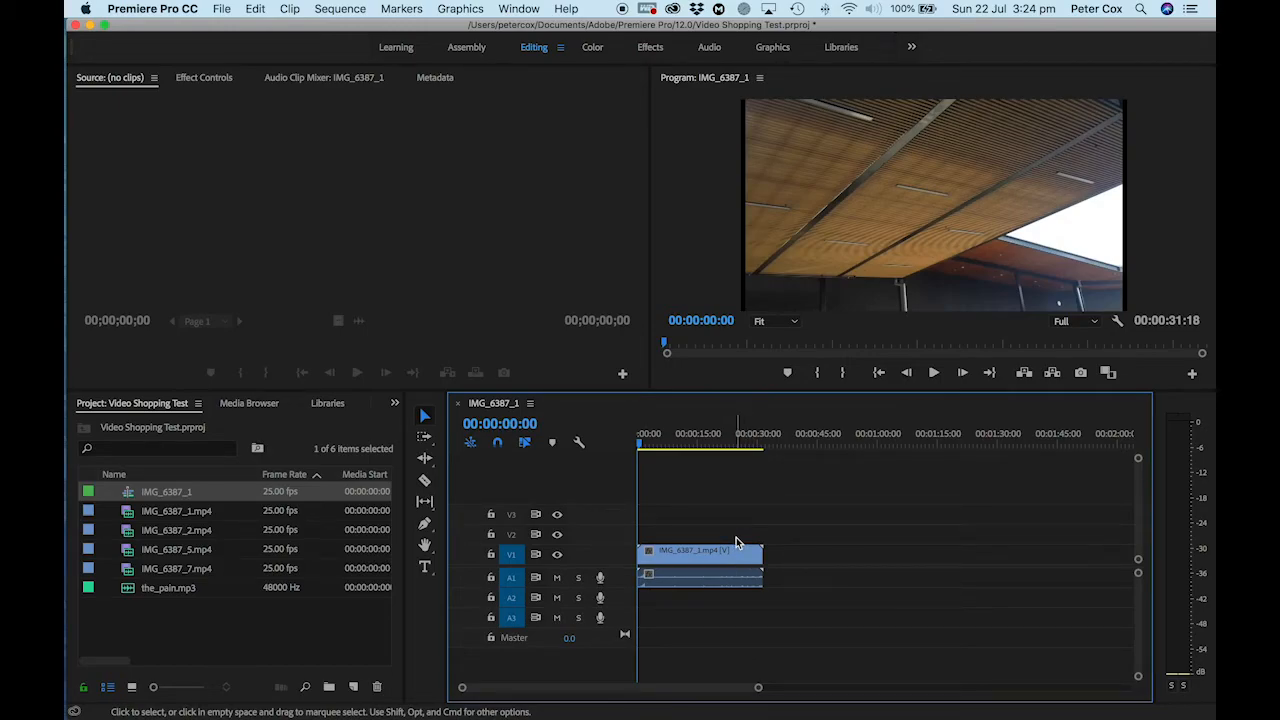
key("space")
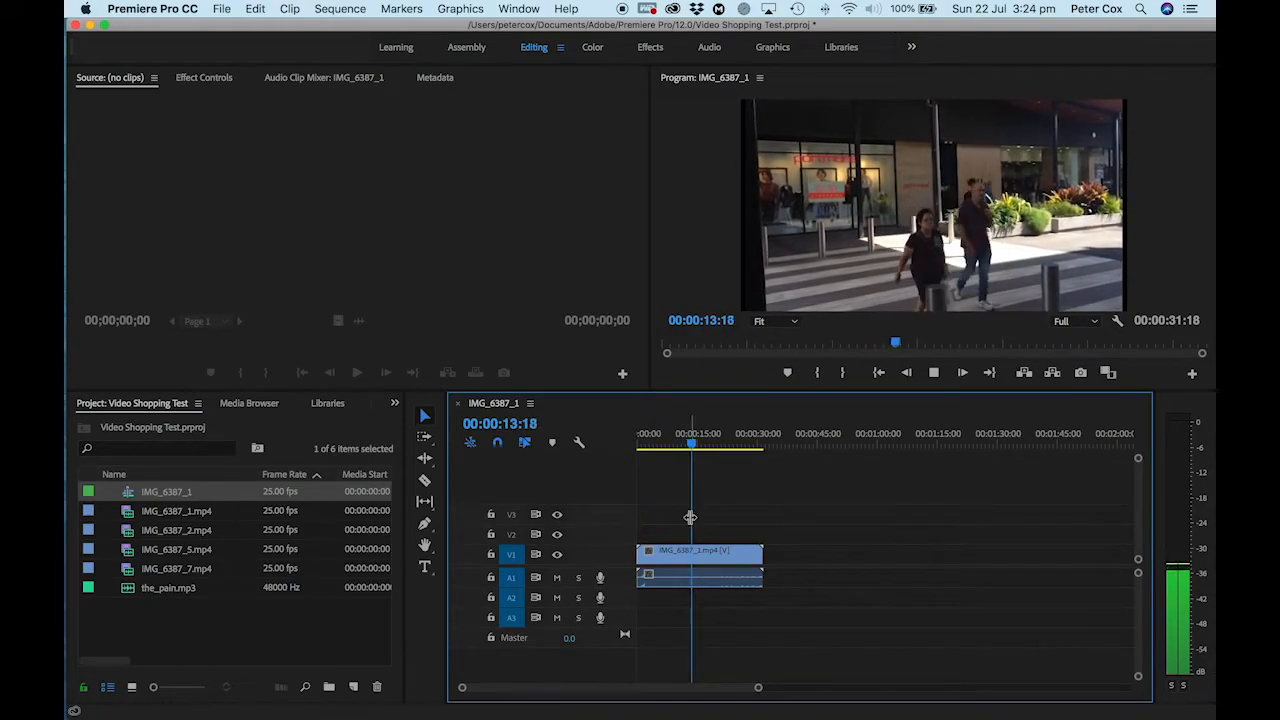
left_click_drag(700, 446, 745, 450)
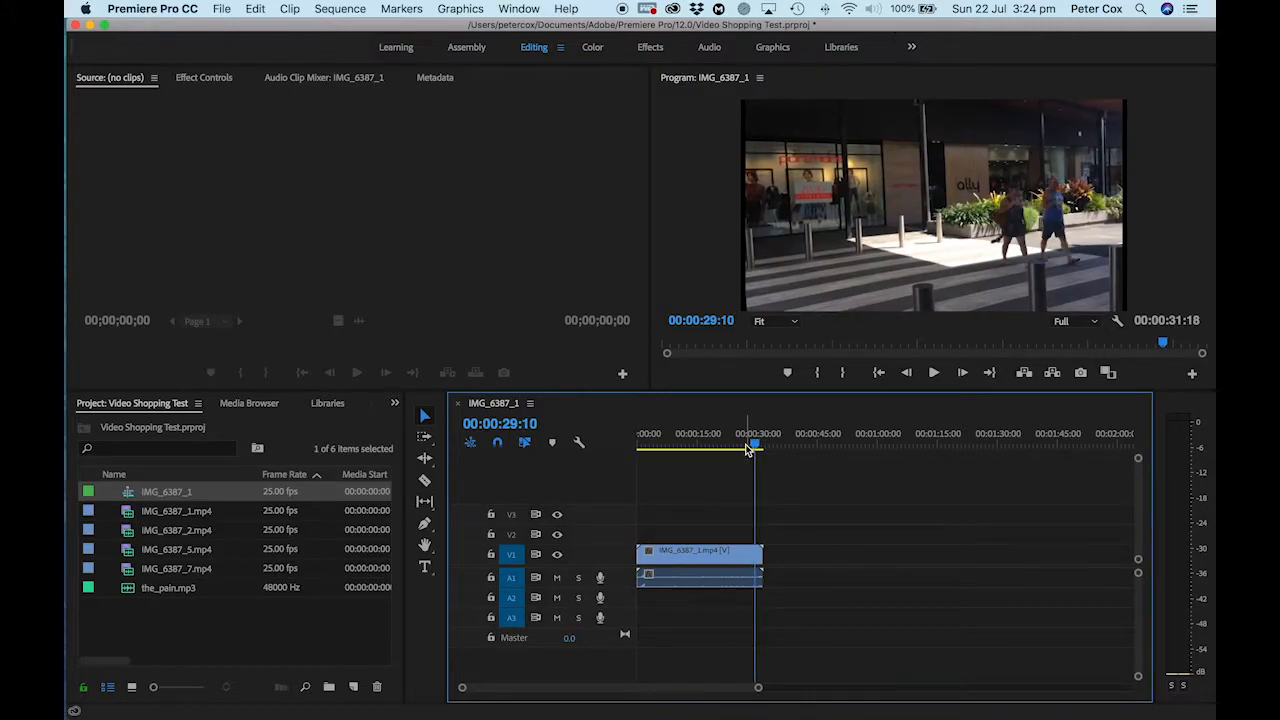
key("space")
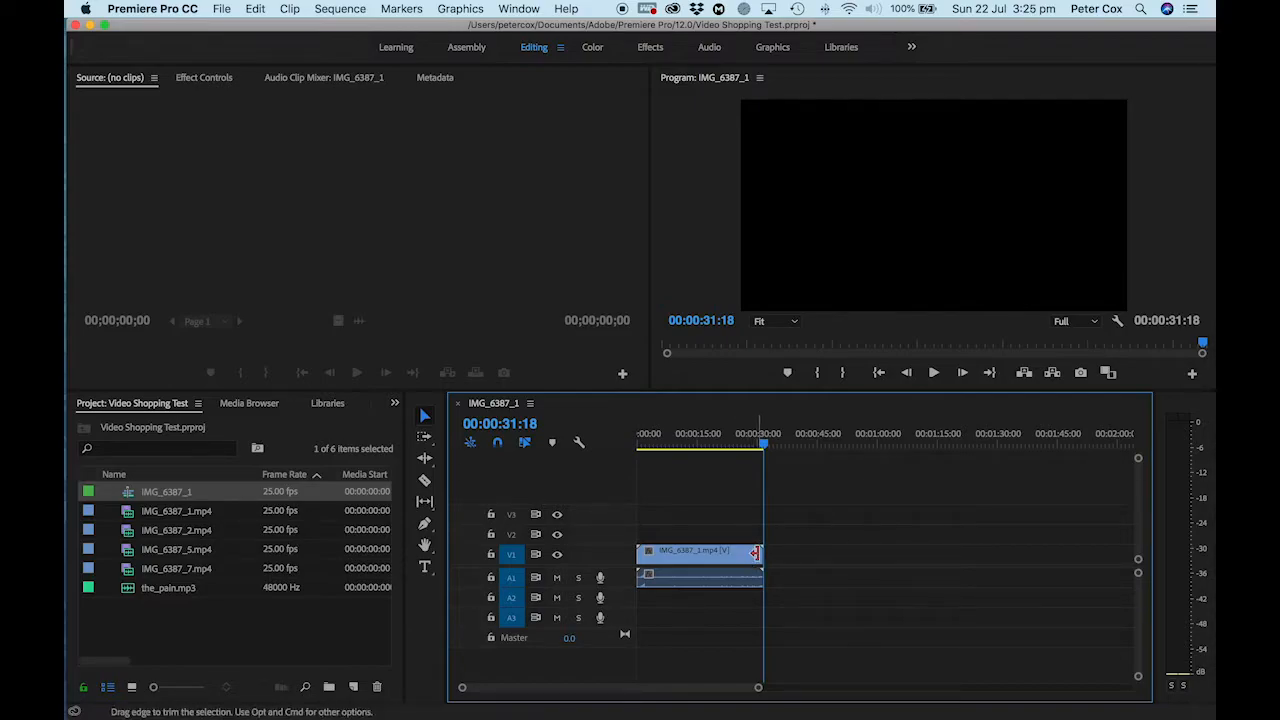
- Trim the end of IMG_6387_1.mp4 to 00:00:22:18 and bring the playhead back to about 00:00:22:10
left_click_drag(760, 556, 726, 557)
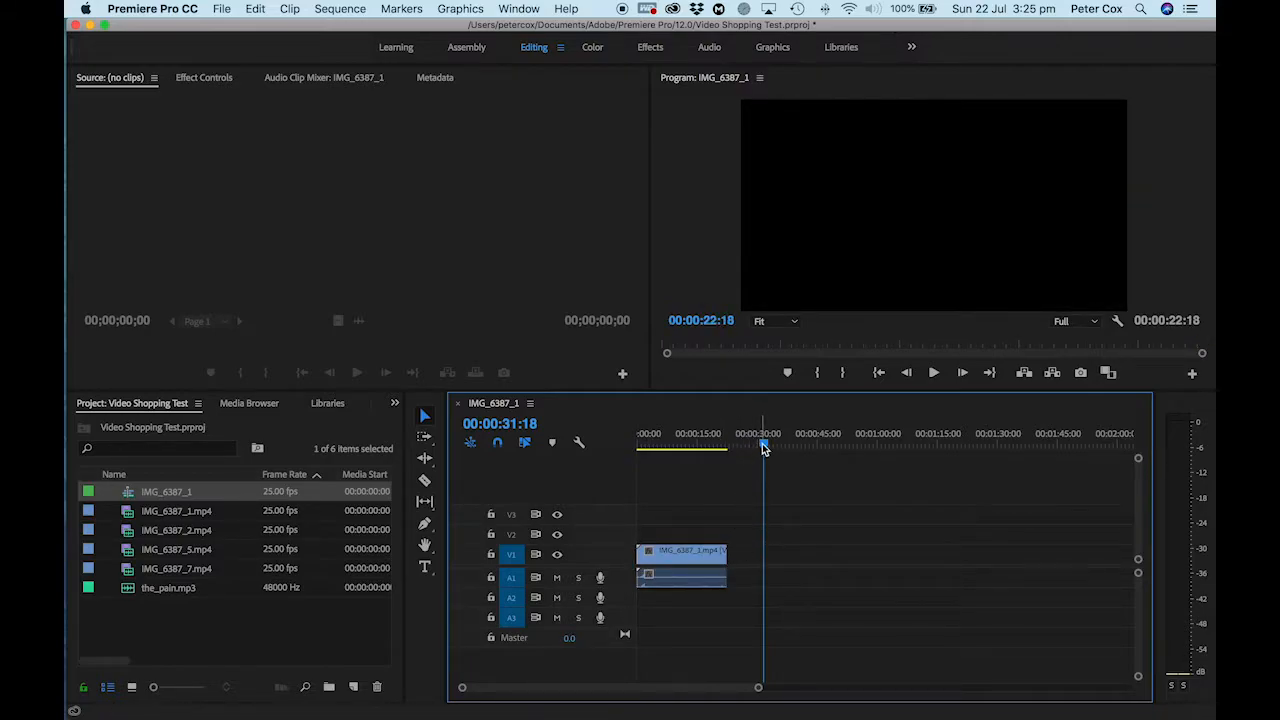
left_click_drag(762, 448, 720, 465)
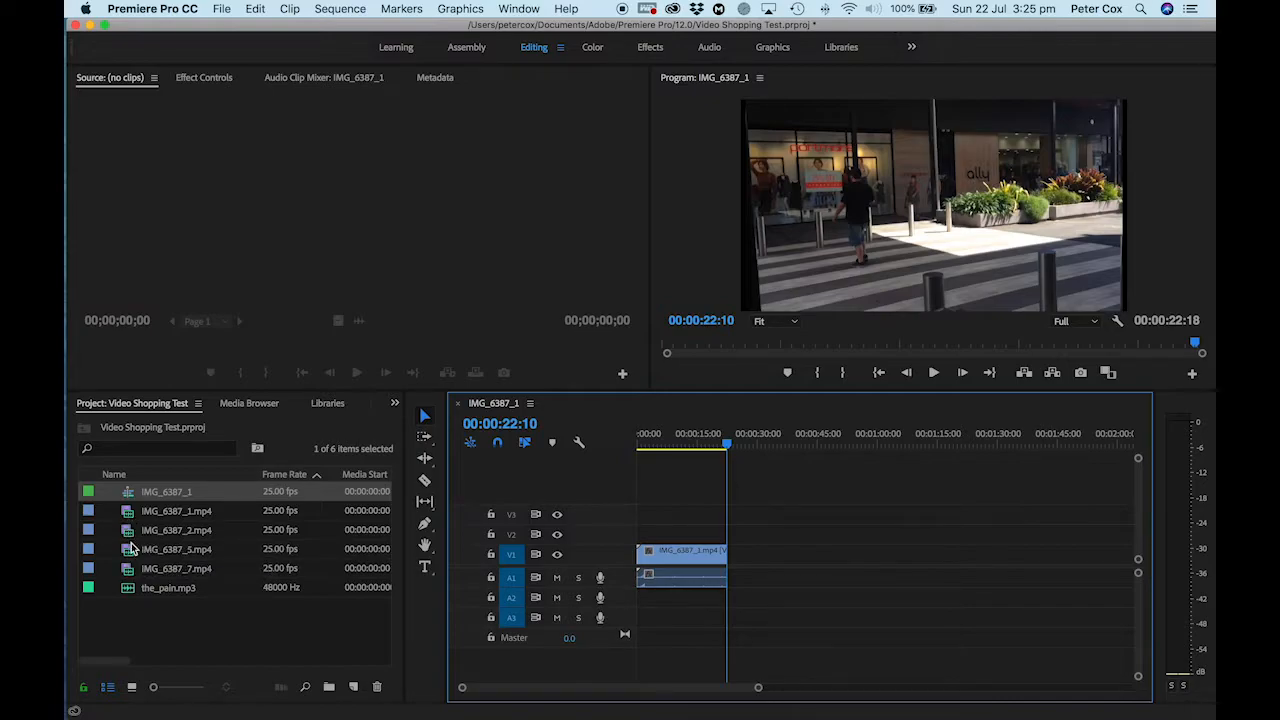
- Add IMG_6387_2.mp4 directly after the first clip on track V1 and play across the cut between them
left_click_drag(128, 536, 726, 553)
mouse_move(727, 443)
left_mouse_down()
mouse_move(677, 446)
mouse_move(707, 449)
left_mouse_up()
key("space")
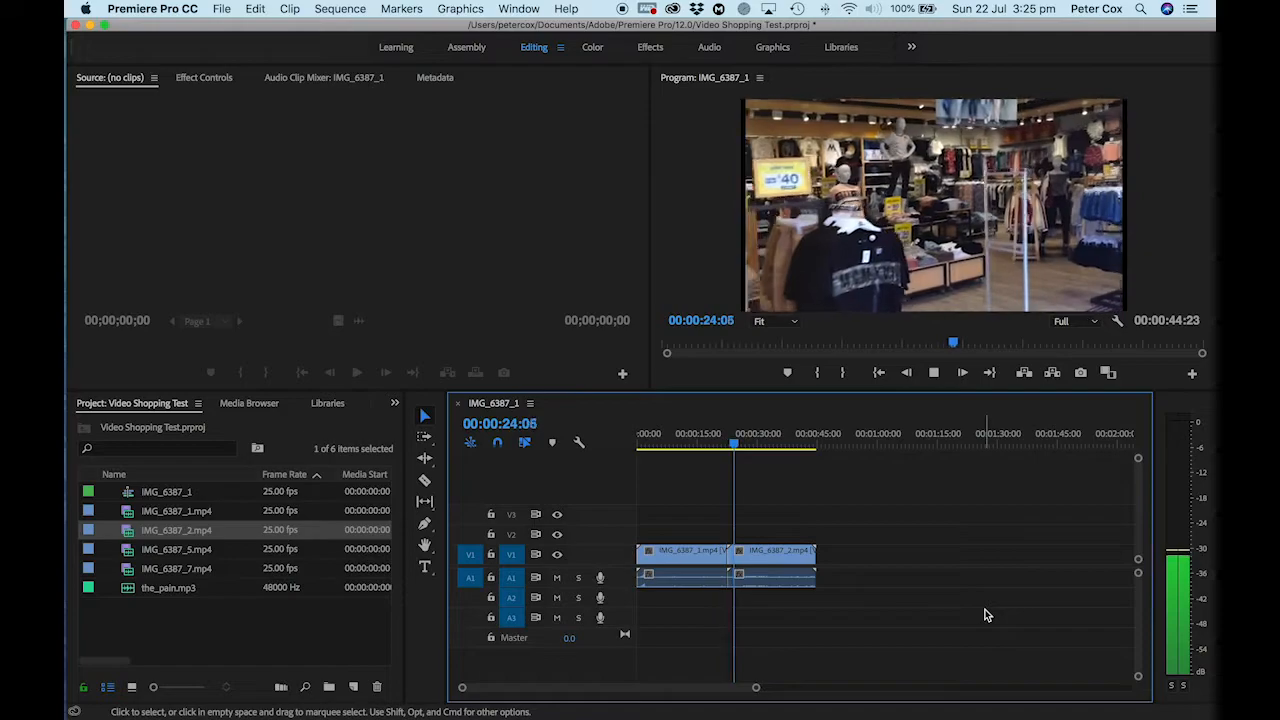
key("space")
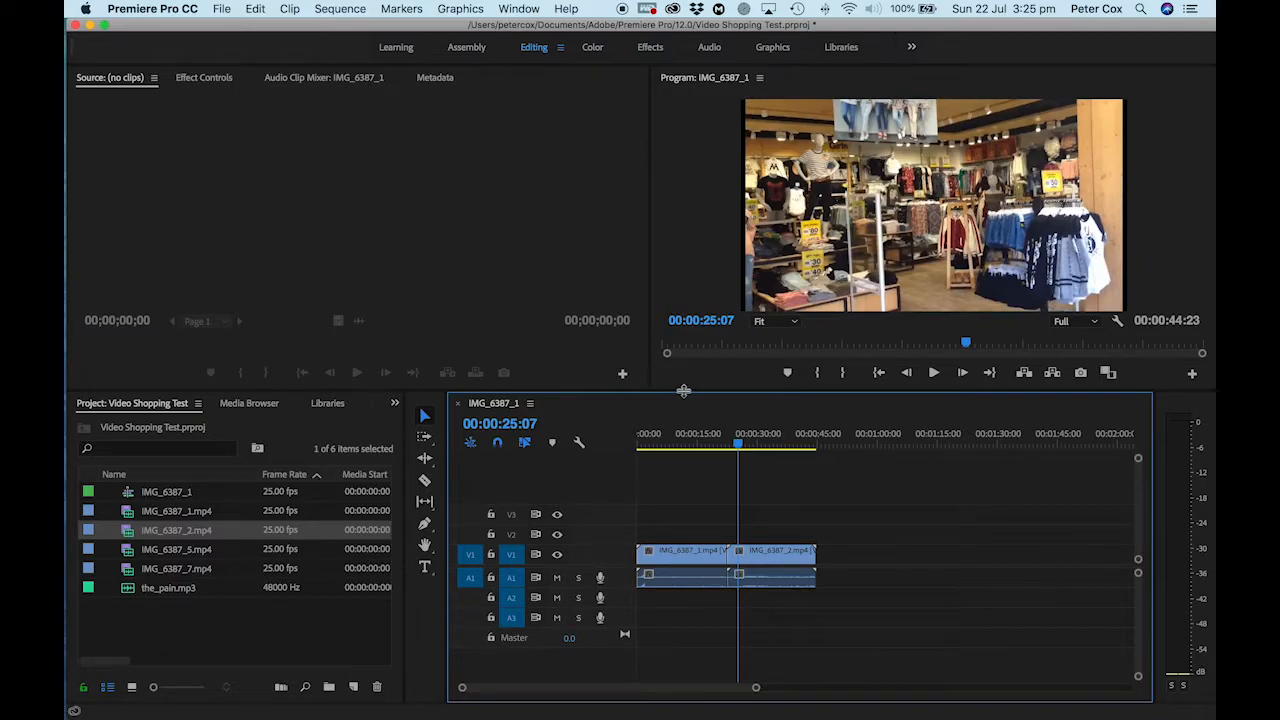
- Make the timeline area slightly taller and trim the end of IMG_6387_2.mp4 to 00:00:27:15
mouse_move(683, 389)
left_mouse_down()
mouse_move(683, 323)
mouse_move(703, 506)
mouse_move(683, 371)
left_mouse_up()
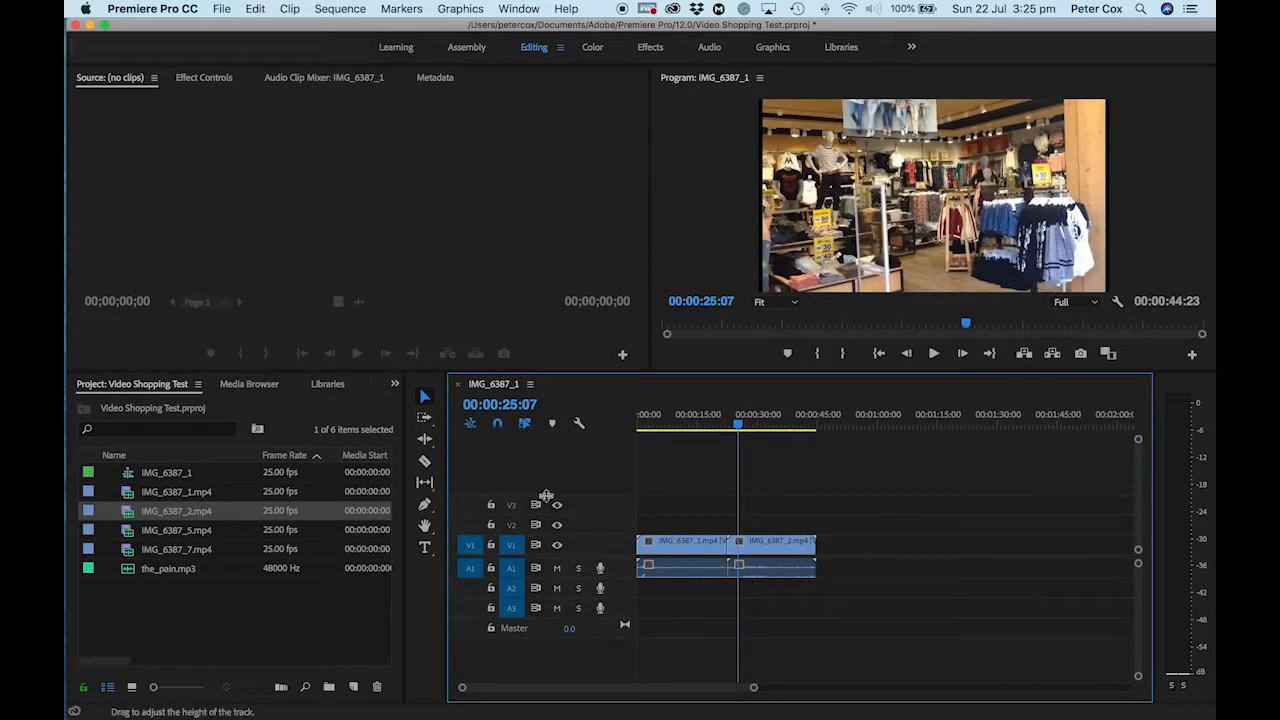
left_click_drag(737, 428, 697, 445)
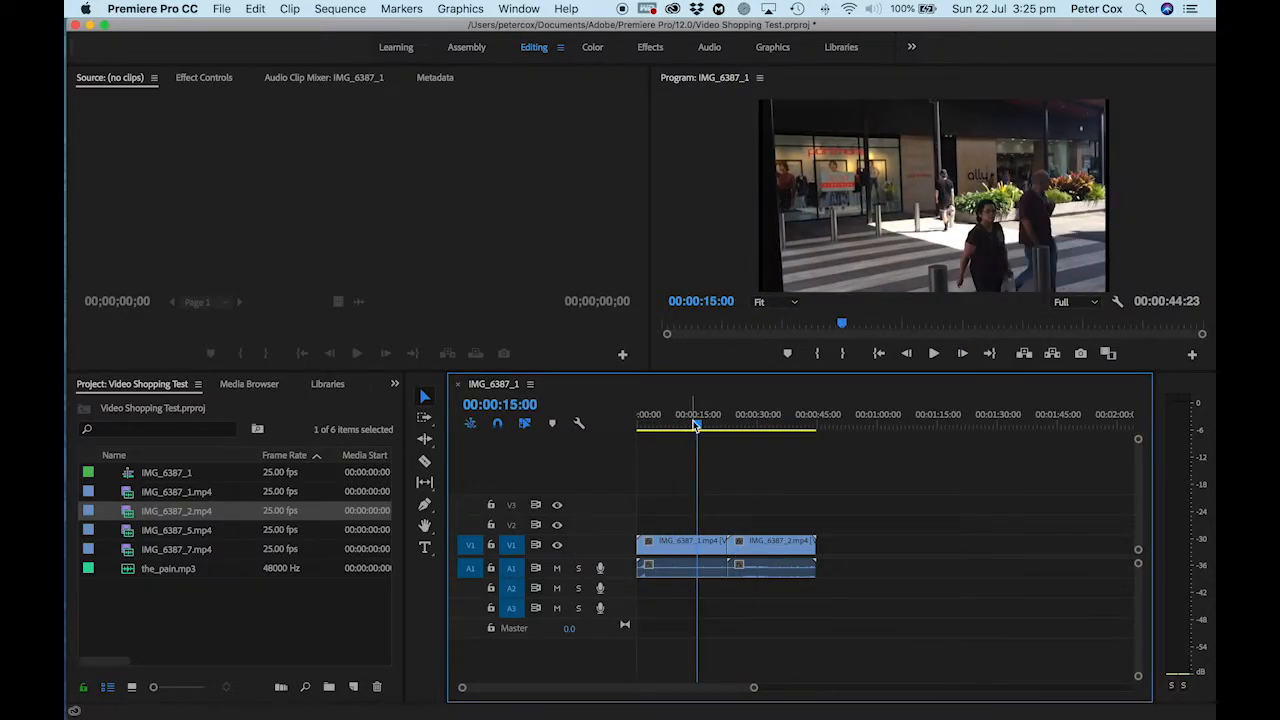
key("space")
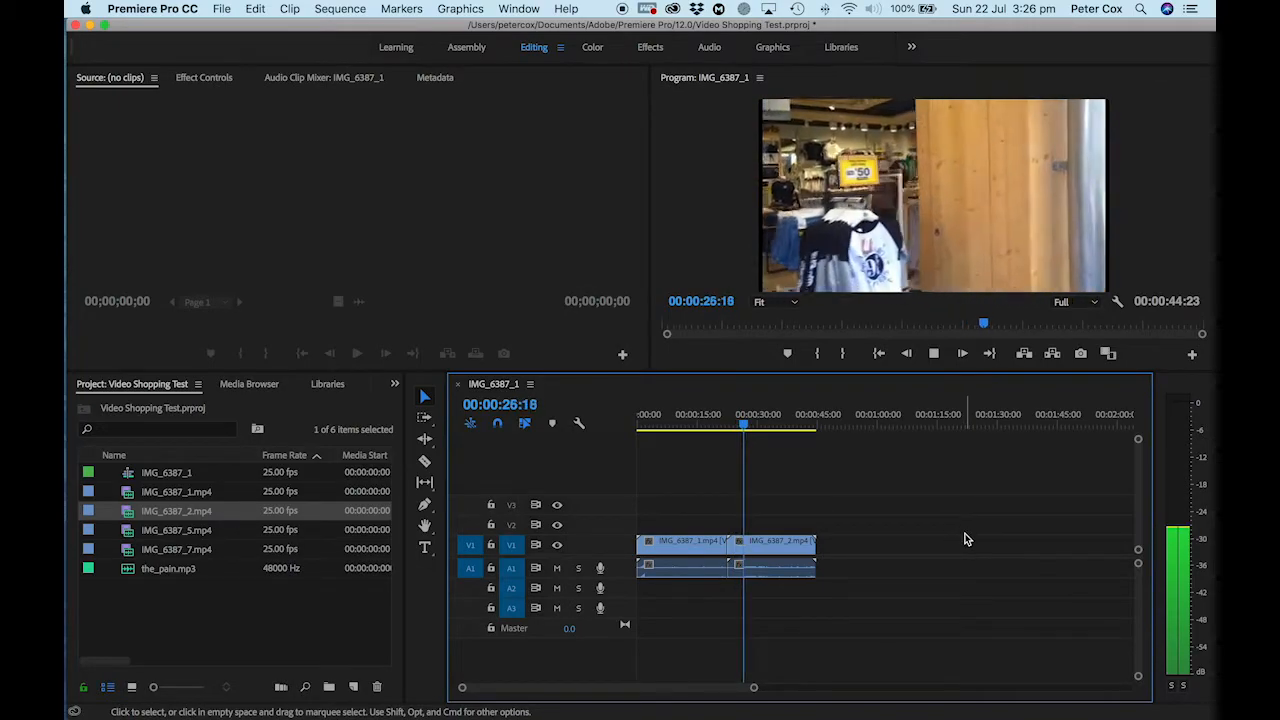
key("space")
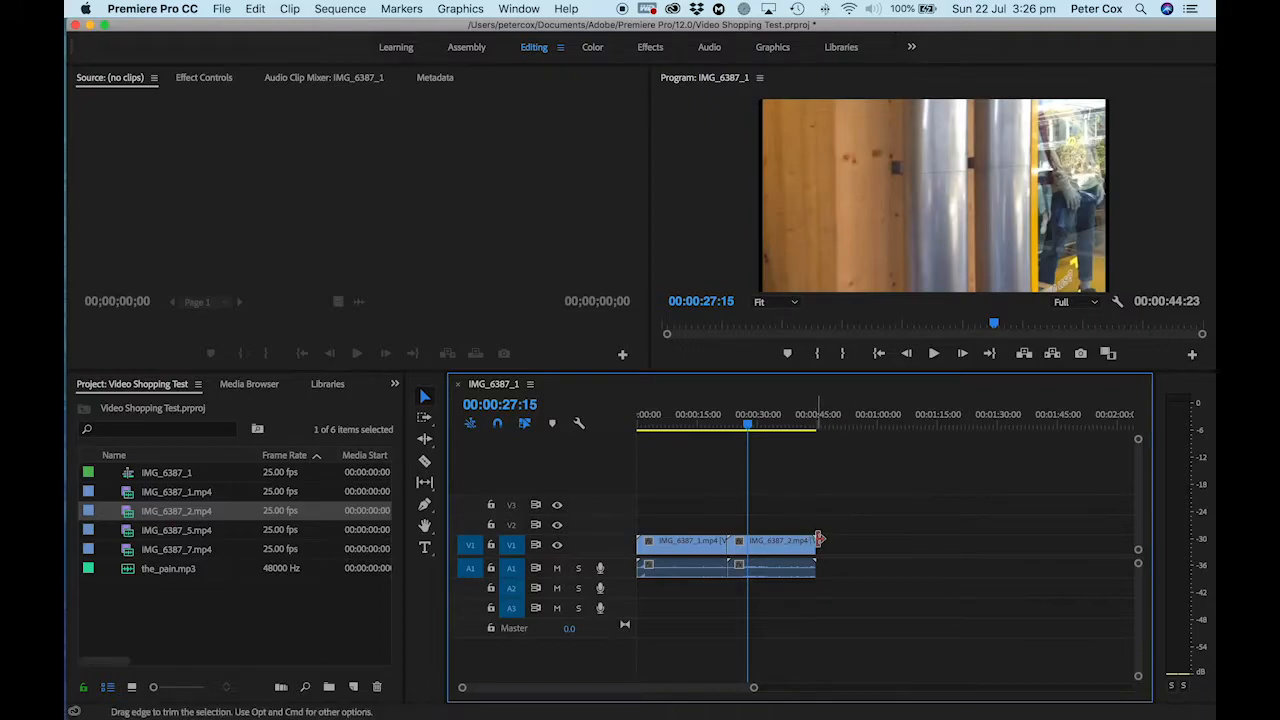
left_click_drag(812, 543, 746, 543)
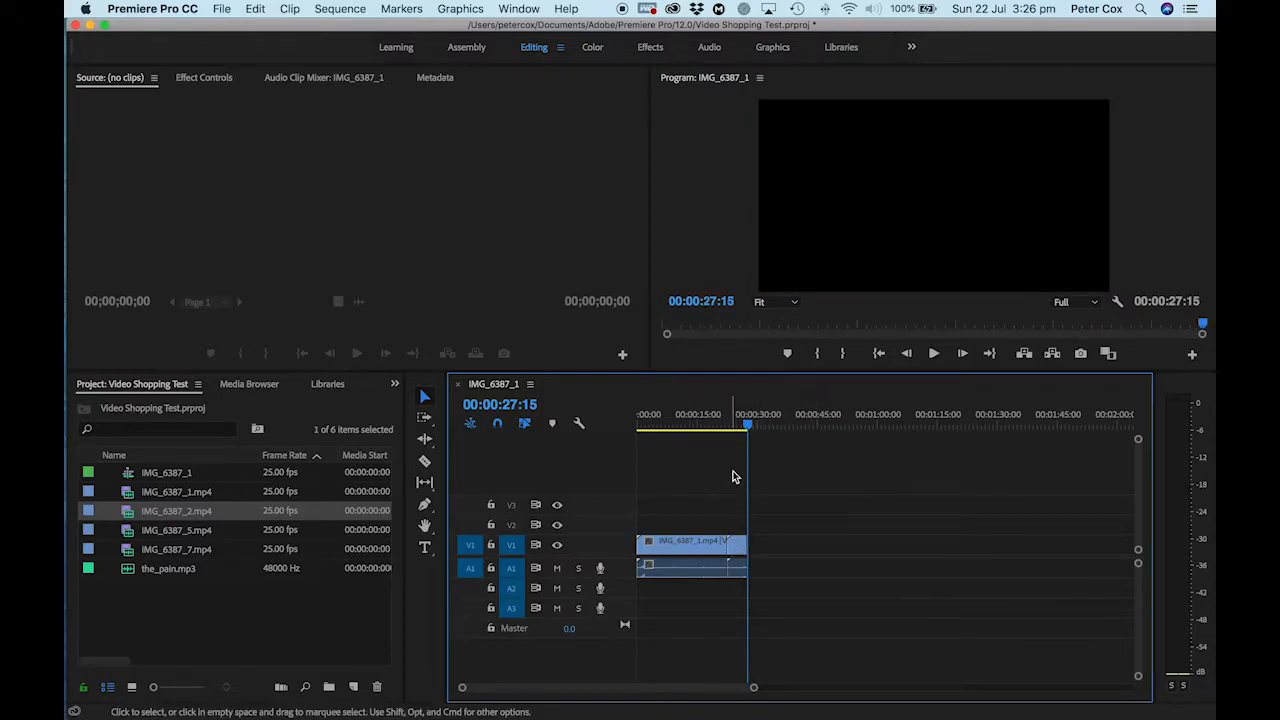
- Play the sequence from 00:00:20:05 to its end and move the playhead past the clips to 00:00:41:20
left_click_drag(748, 430, 717, 434)
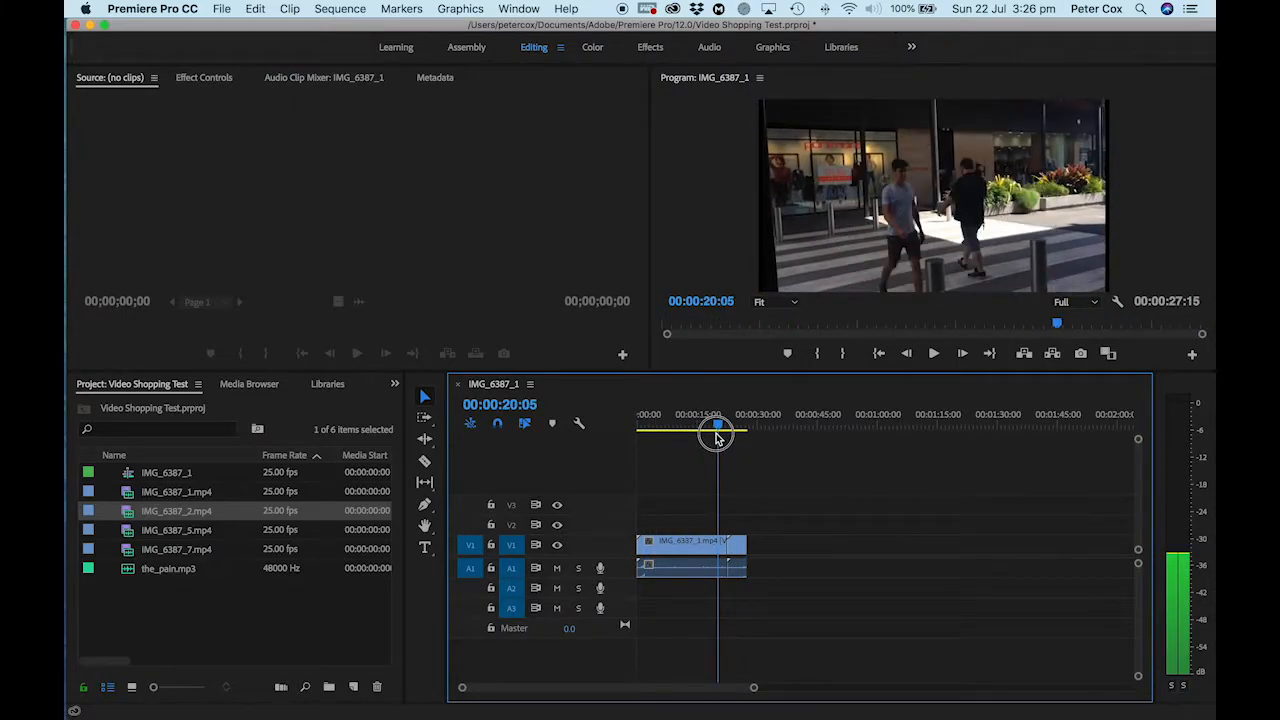
key("space")
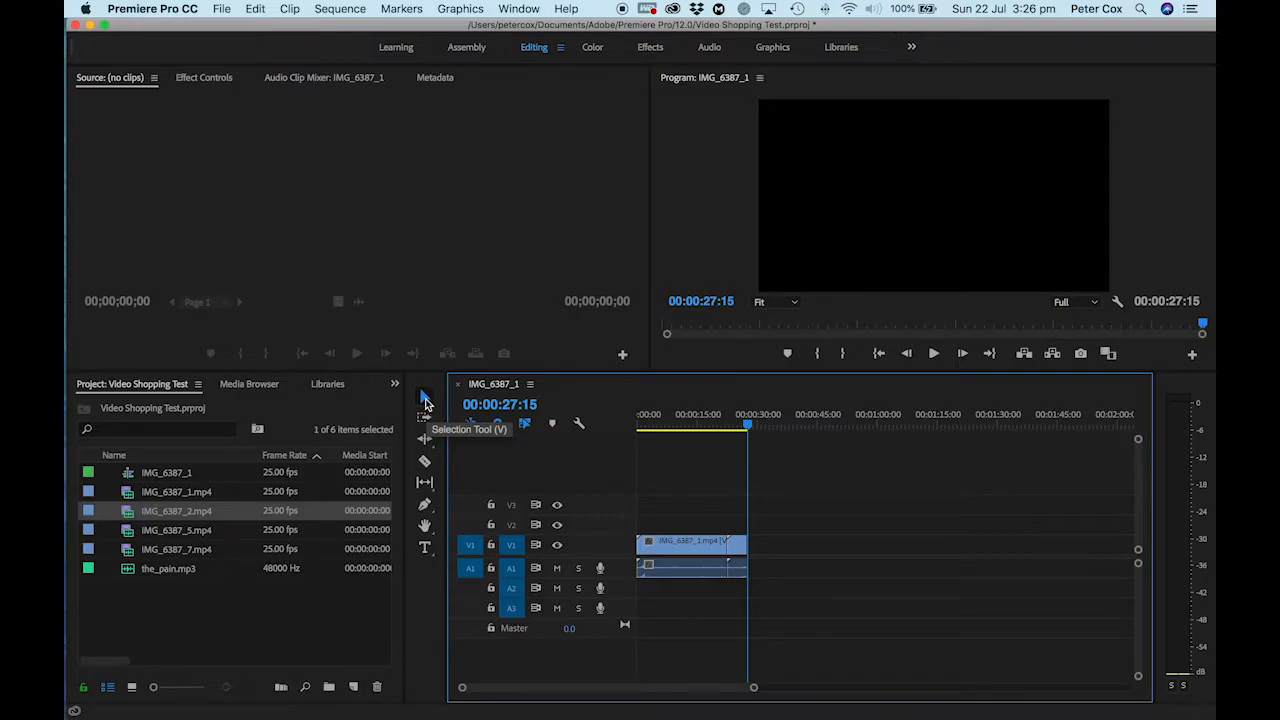
left_click(447, 236)
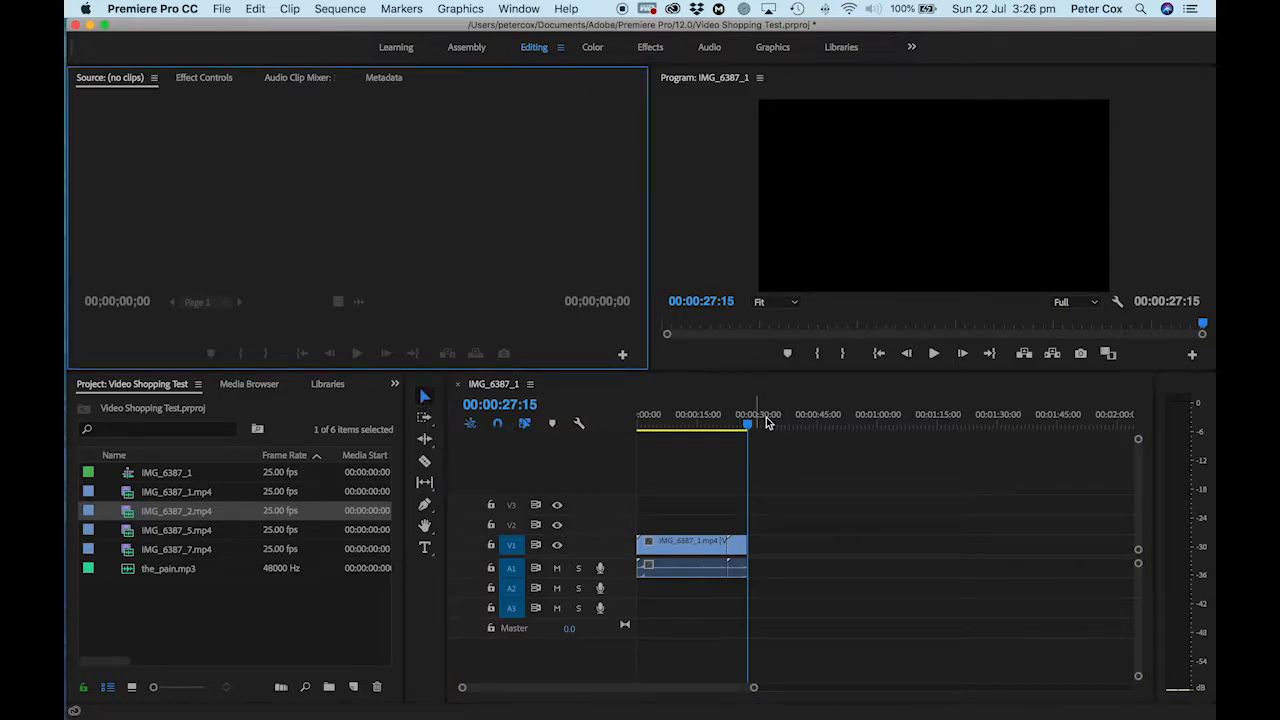
left_click_drag(757, 419, 812, 438)
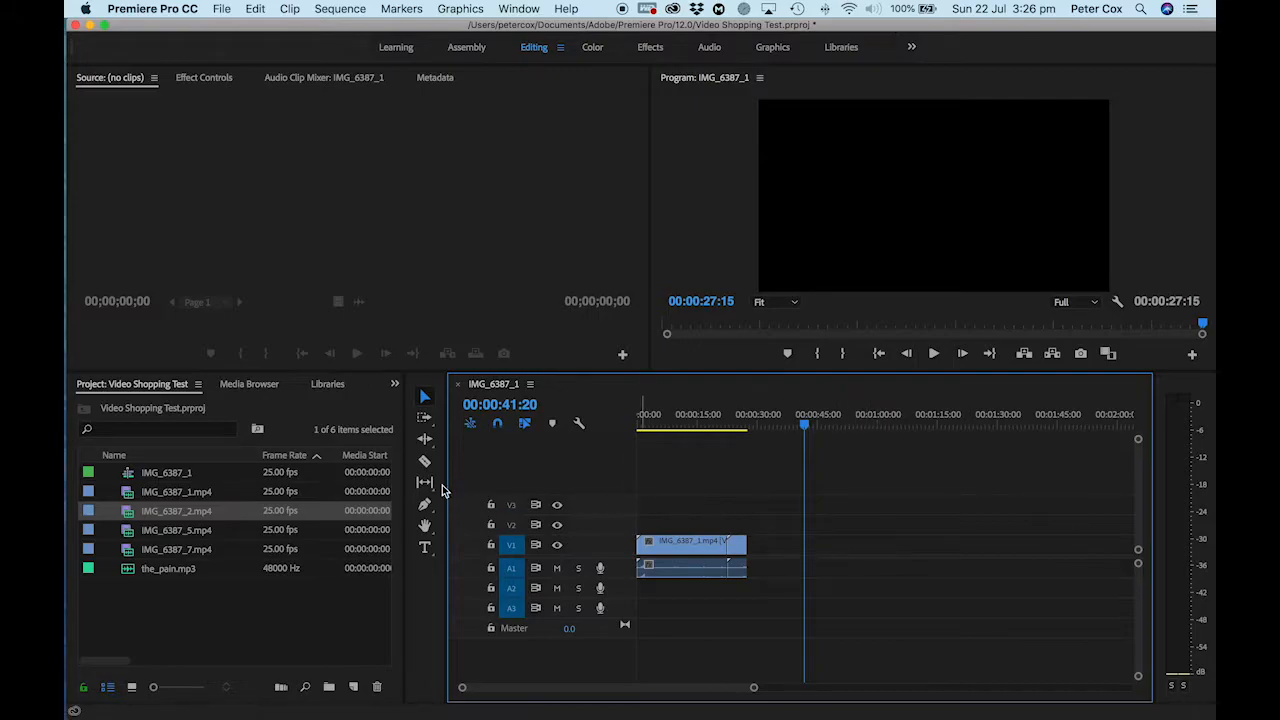
- Cut a section out of the later half of the IMG_6387_1.mp4 clip with the Razor tool and close the gap left on the timeline
left_click(424, 462)
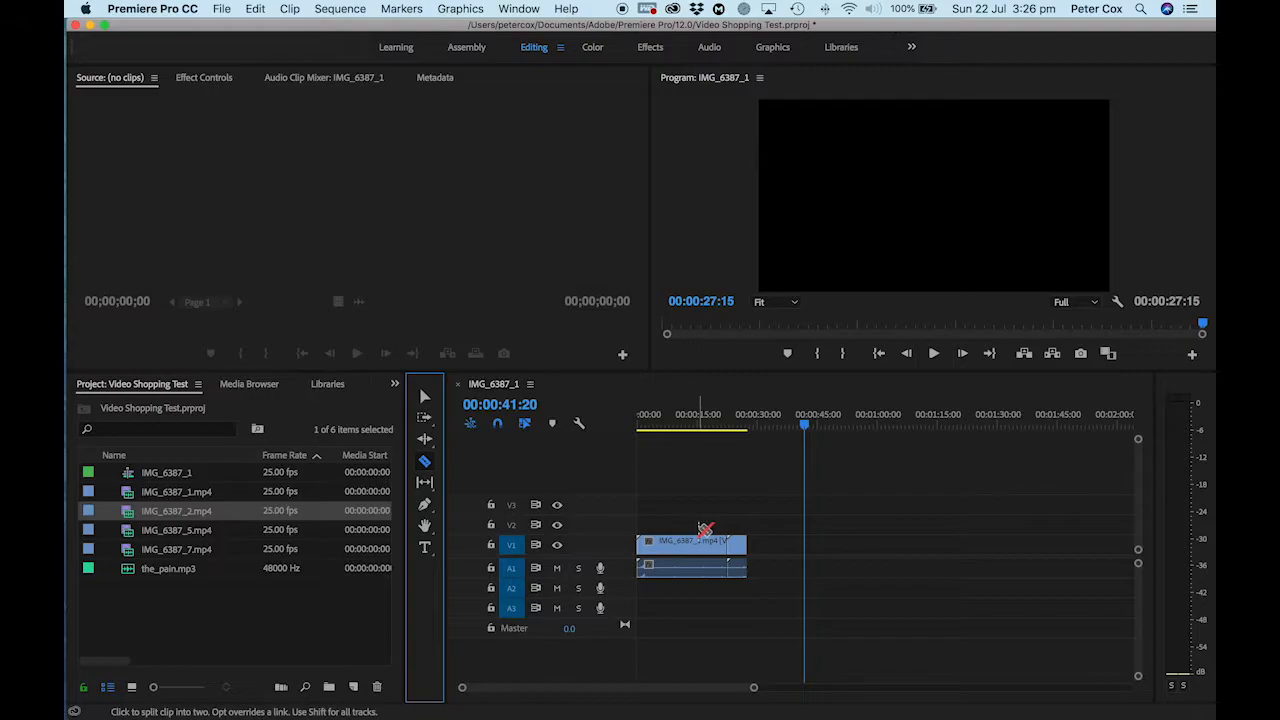
left_click(692, 543)
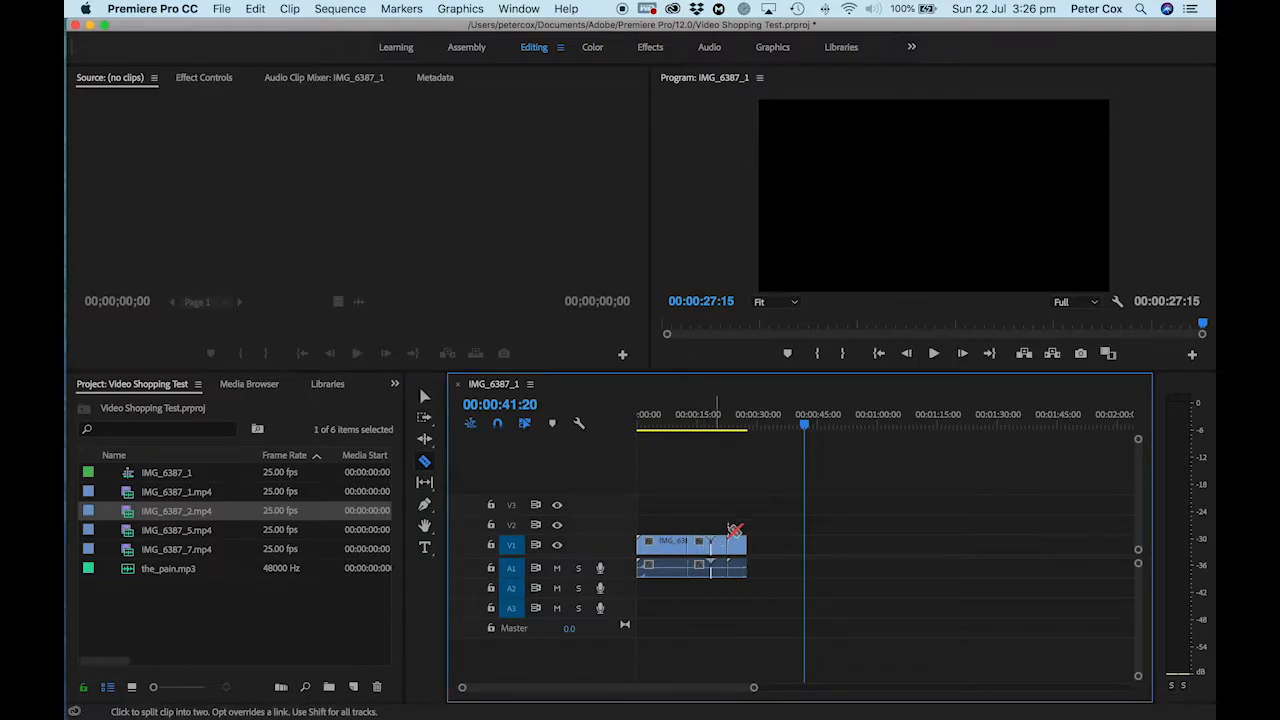
left_click(425, 397)
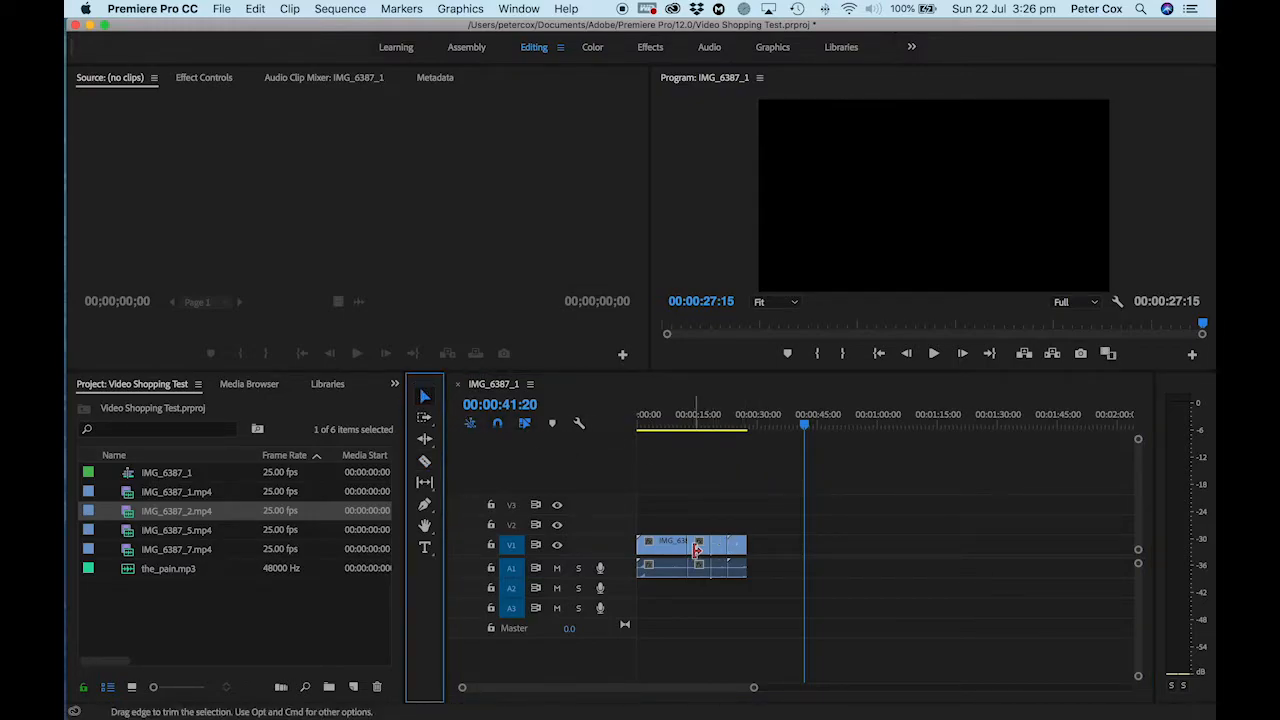
left_click(699, 551)
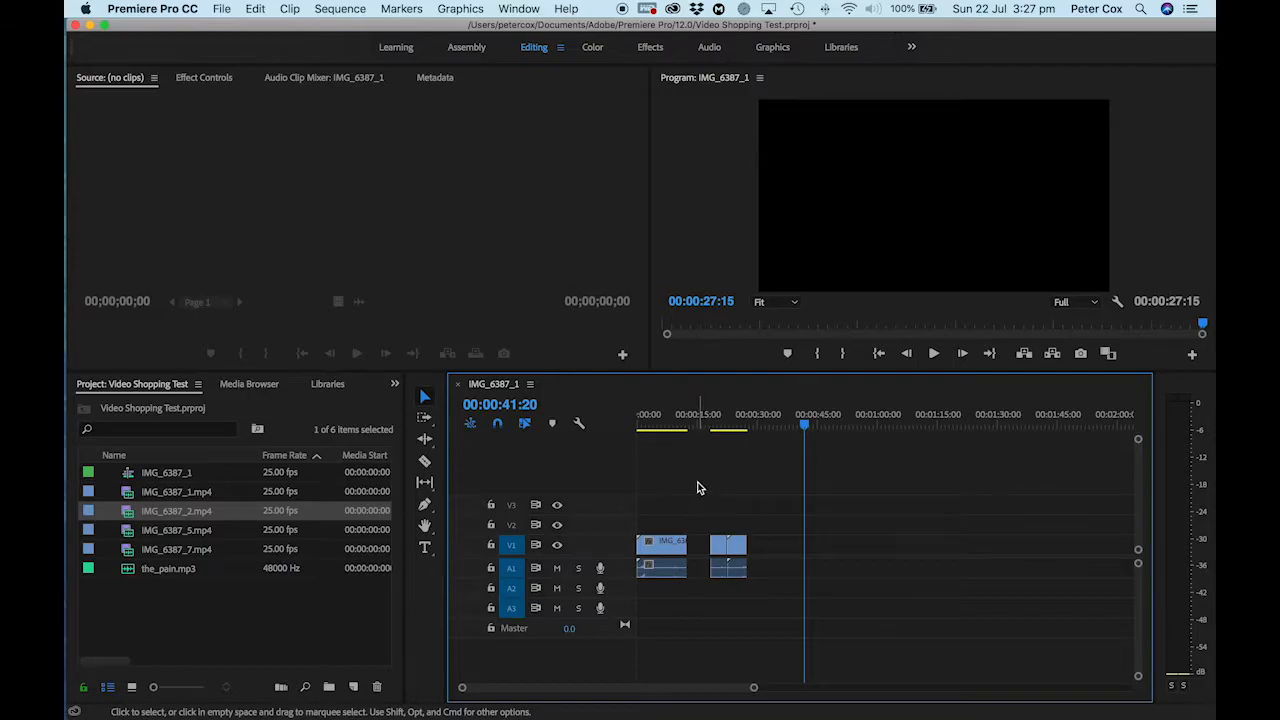
right_click(700, 551)
left_click(749, 562)
- Reorder track V1 so the long opening segment comes last with no gap at the start, and play the sequence from the beginning to 00:00:11:18
left_click_drag(688, 428, 660, 443)
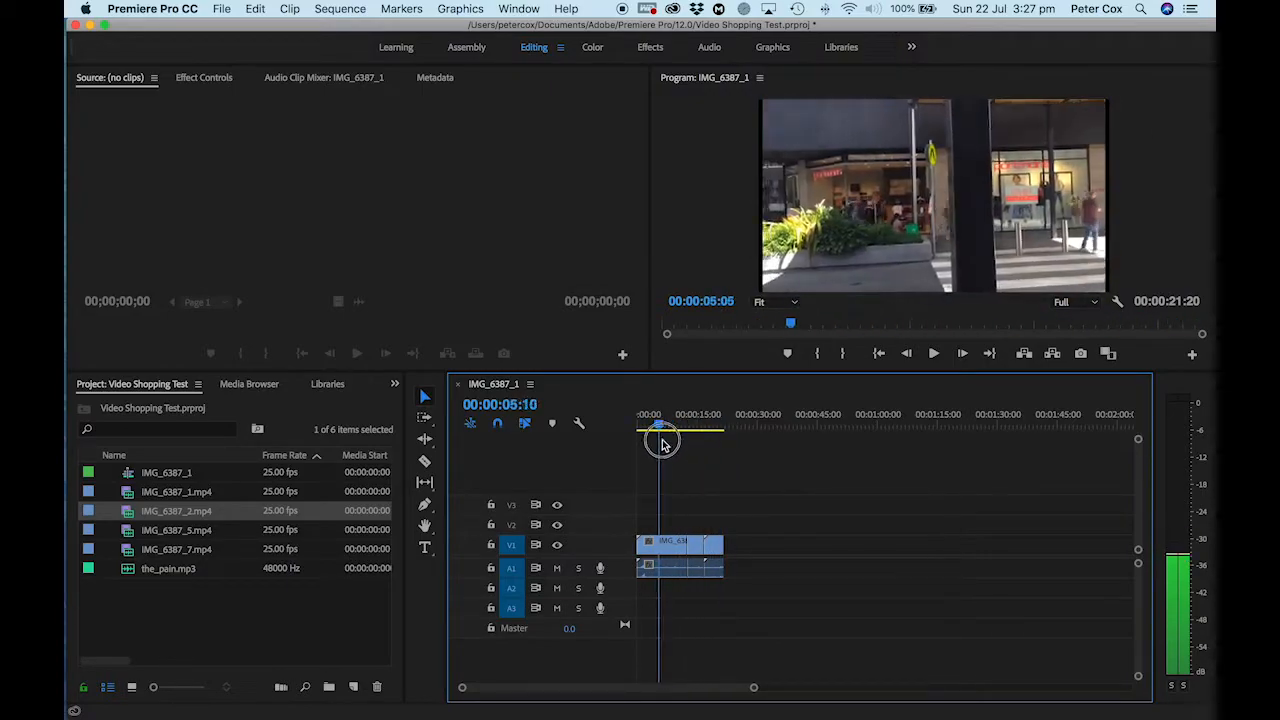
left_click_drag(674, 548, 774, 556)
right_click(680, 545)
left_click(708, 565)
key("Home")
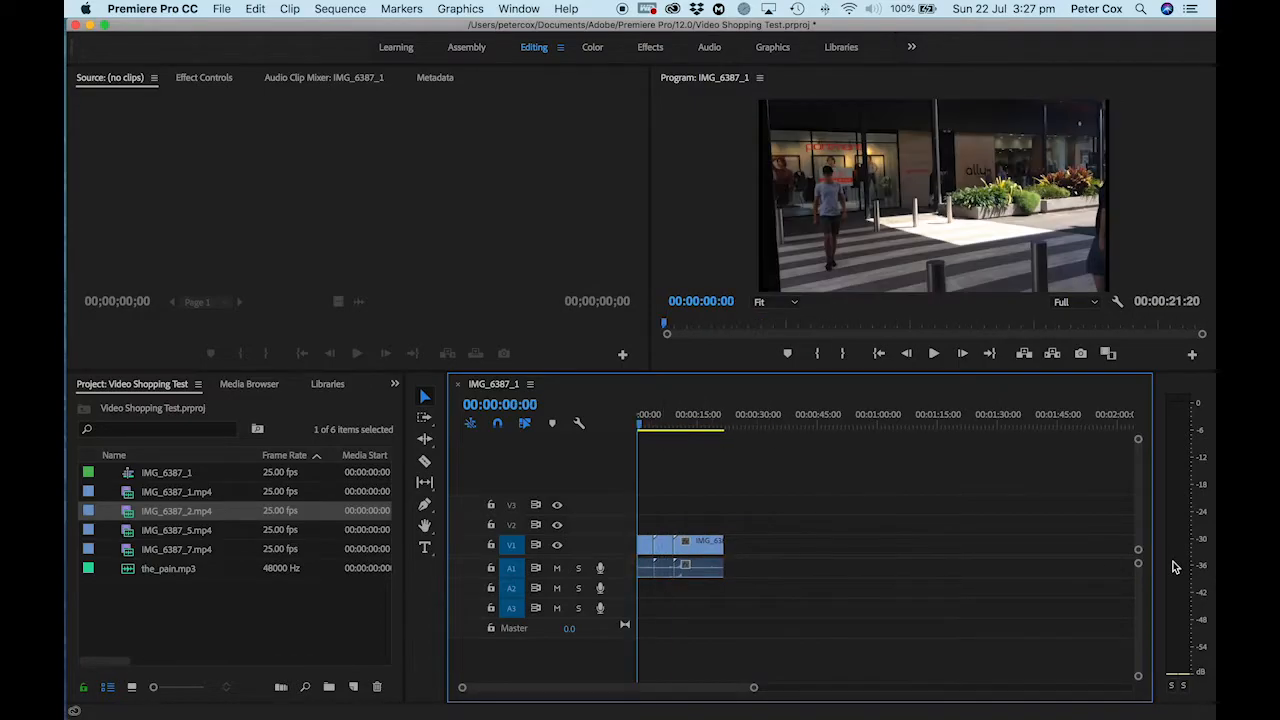
key("space")
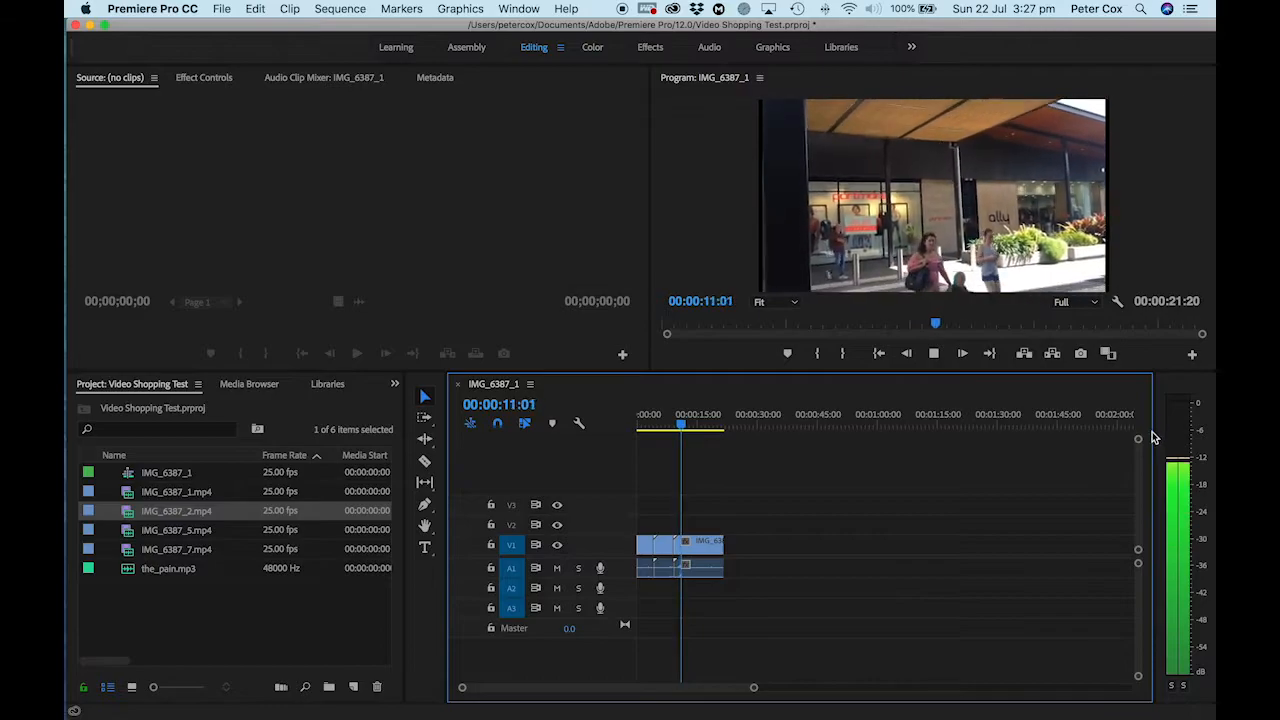
key("space")
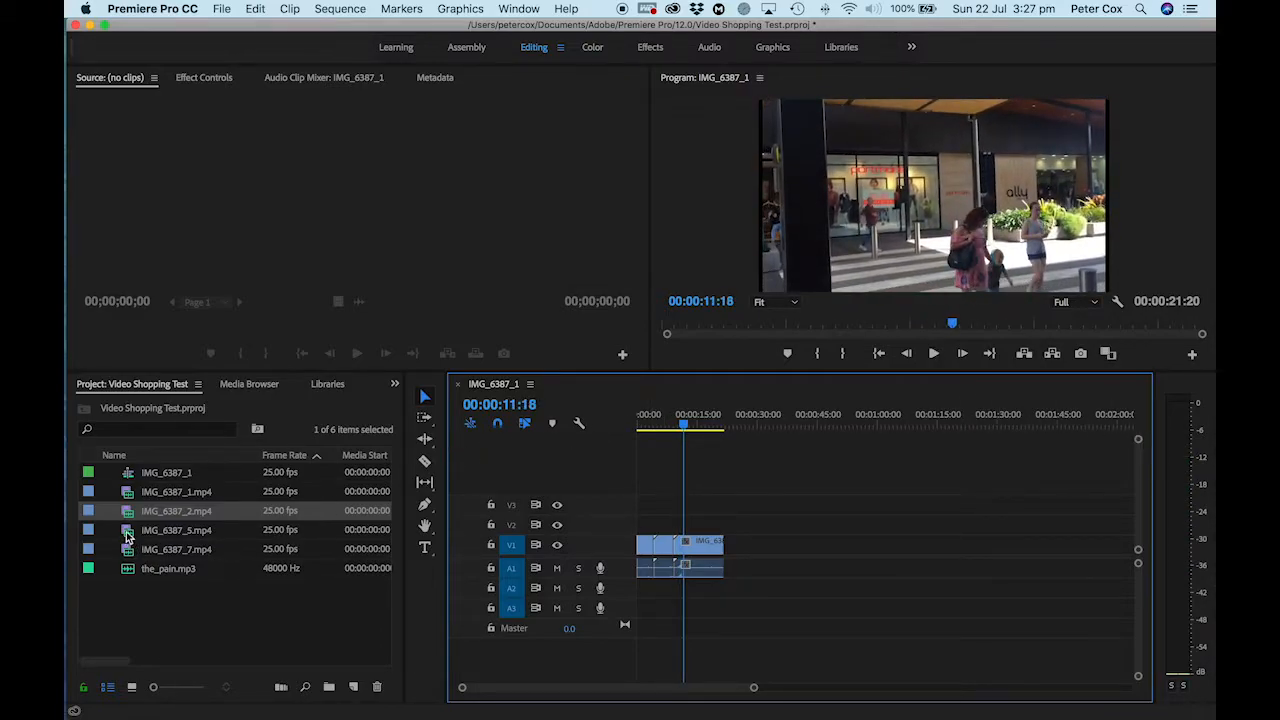
- Add IMG_6387_7.mp4 directly after the last clip on track V1 and play across the new cut to 00:00:26:00
left_click_drag(120, 553, 727, 547)
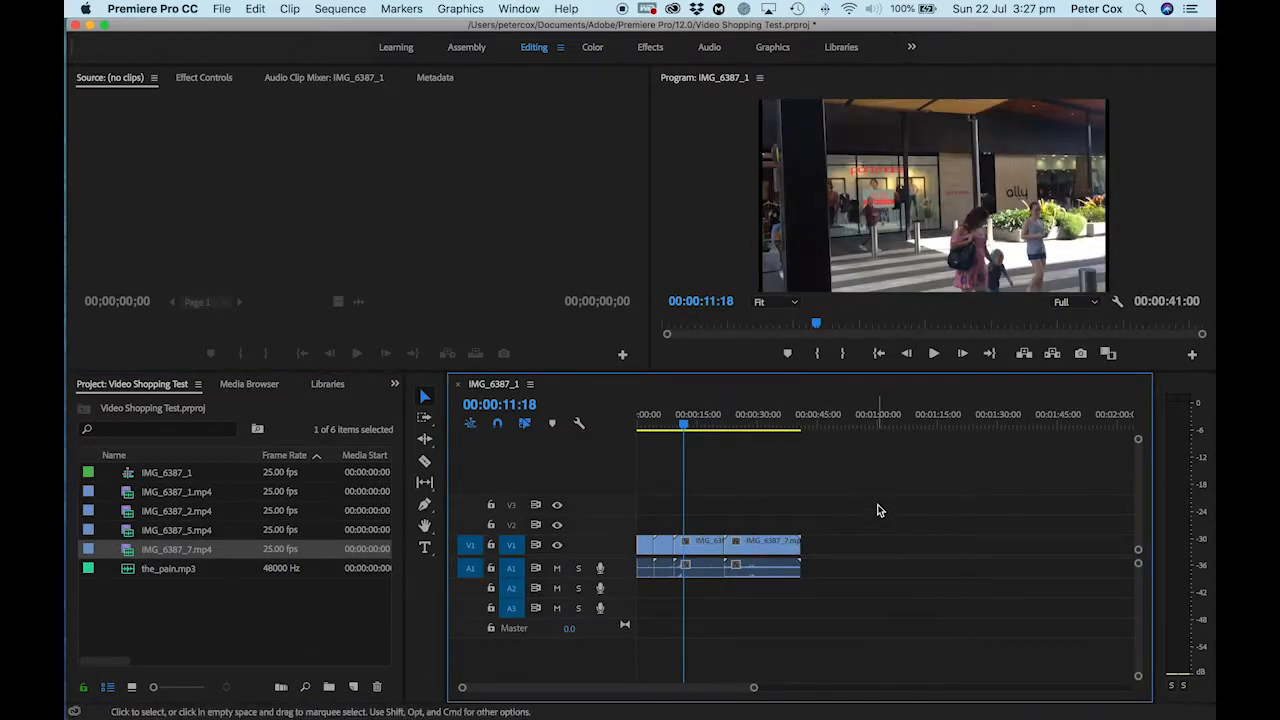
left_click_drag(679, 423, 706, 434)
key("space")
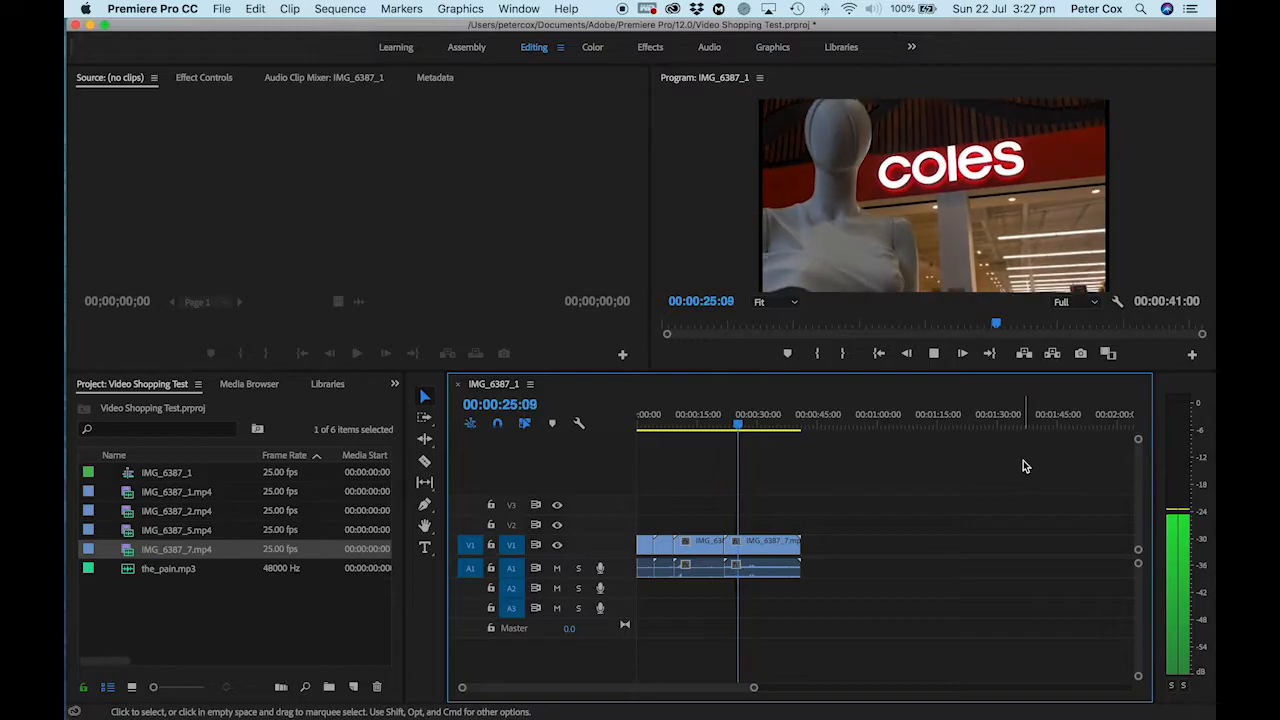
key("space")
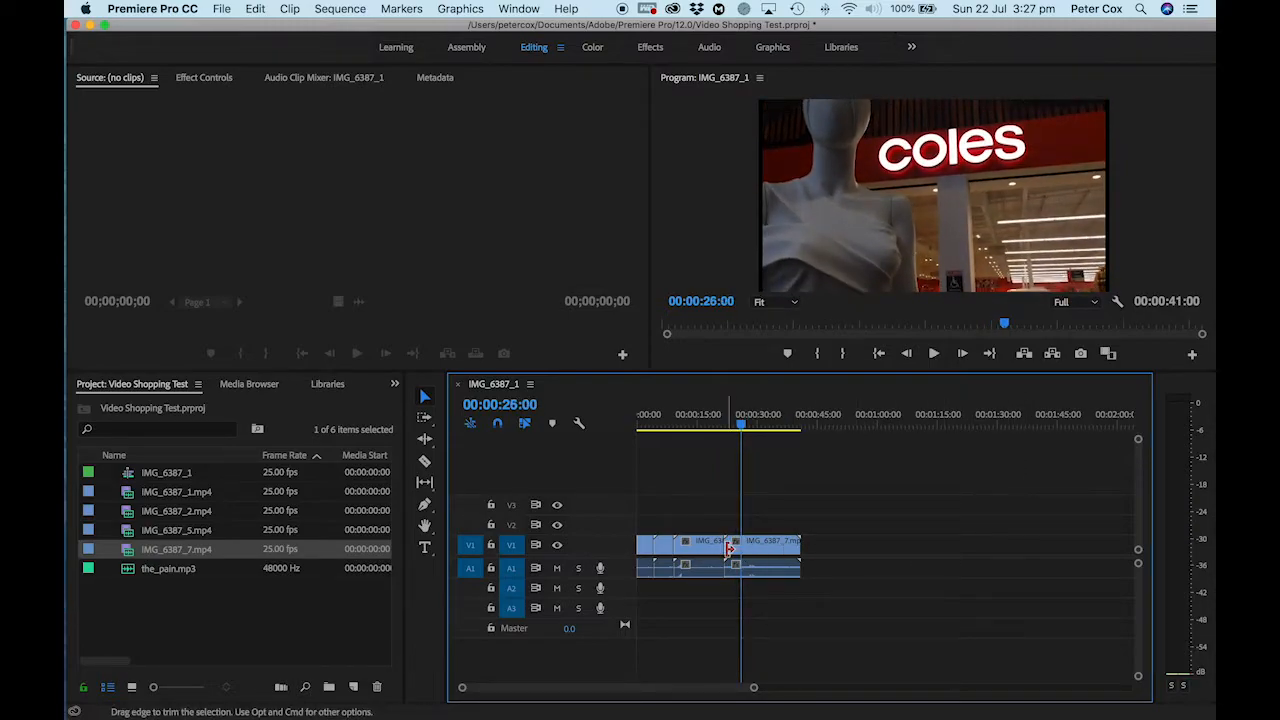
- Trim the start of IMG_6387_7.mp4 to 00:00:26:00, close the gap before it, and play across the cut from 00:00:18:15 to 00:00:24:23
left_click_drag(730, 545, 747, 545)
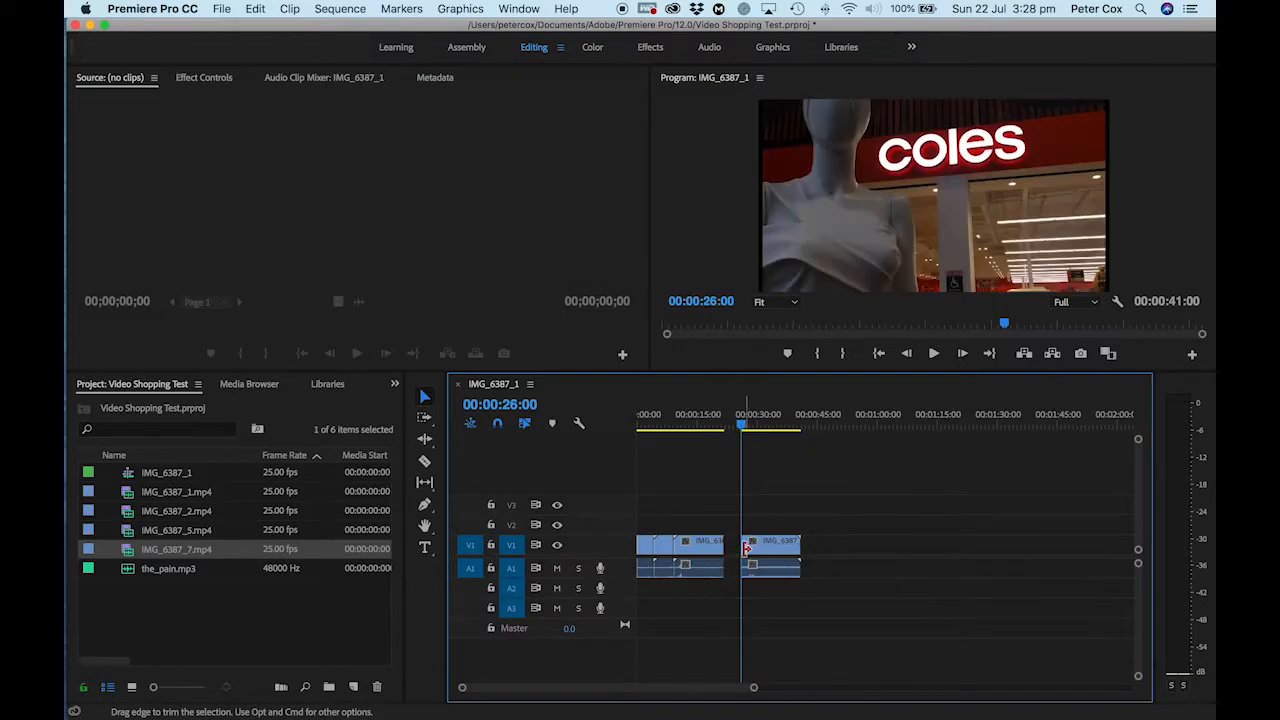
right_click(735, 557)
left_click(770, 566)
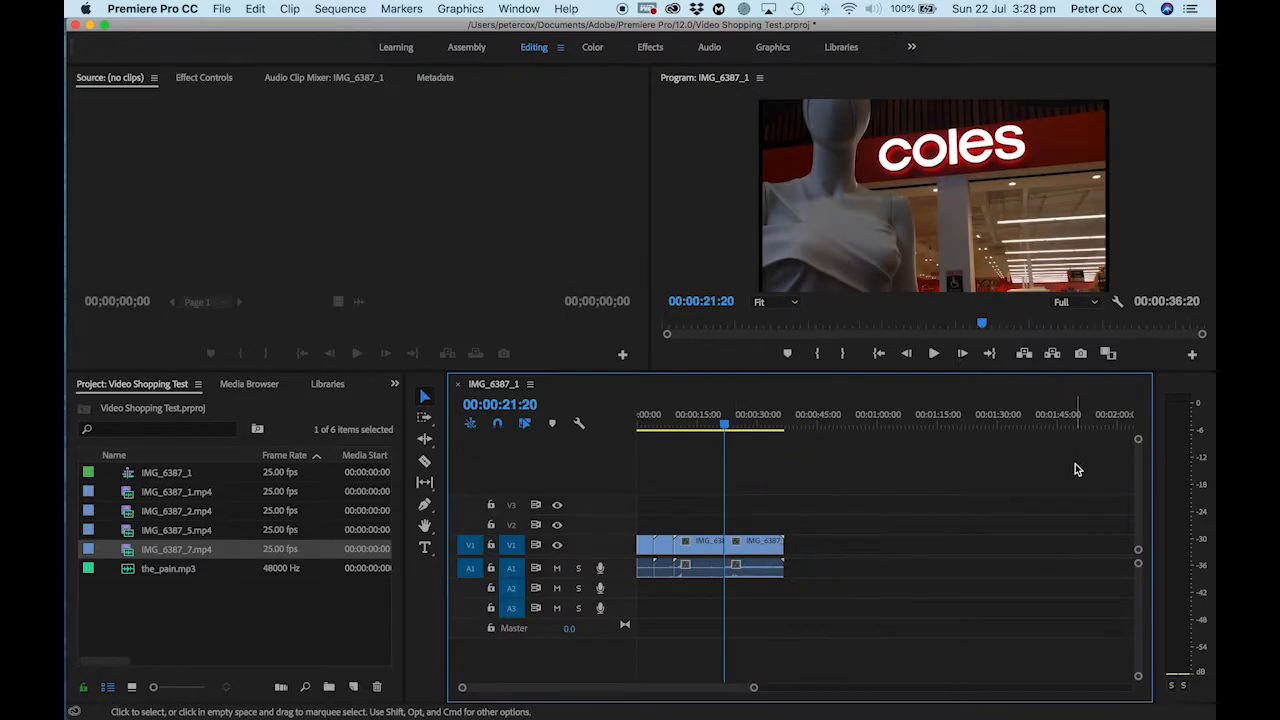
left_click_drag(731, 425, 711, 428)
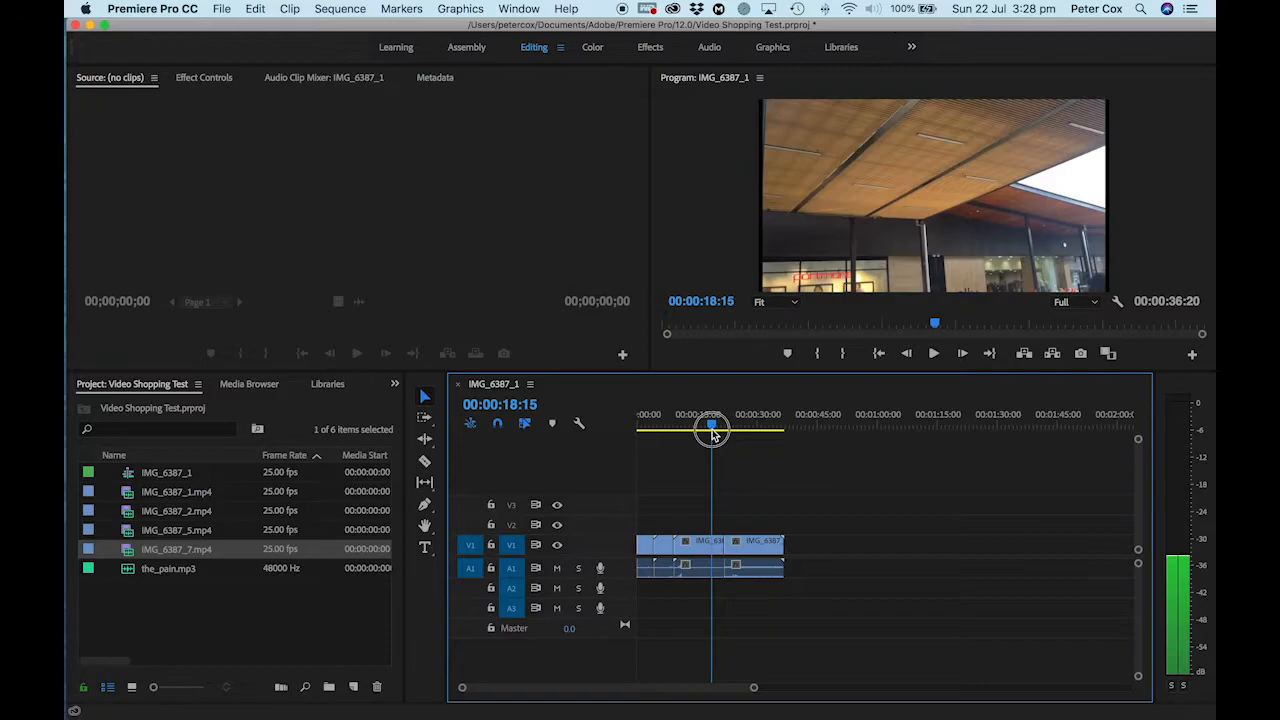
key("space")
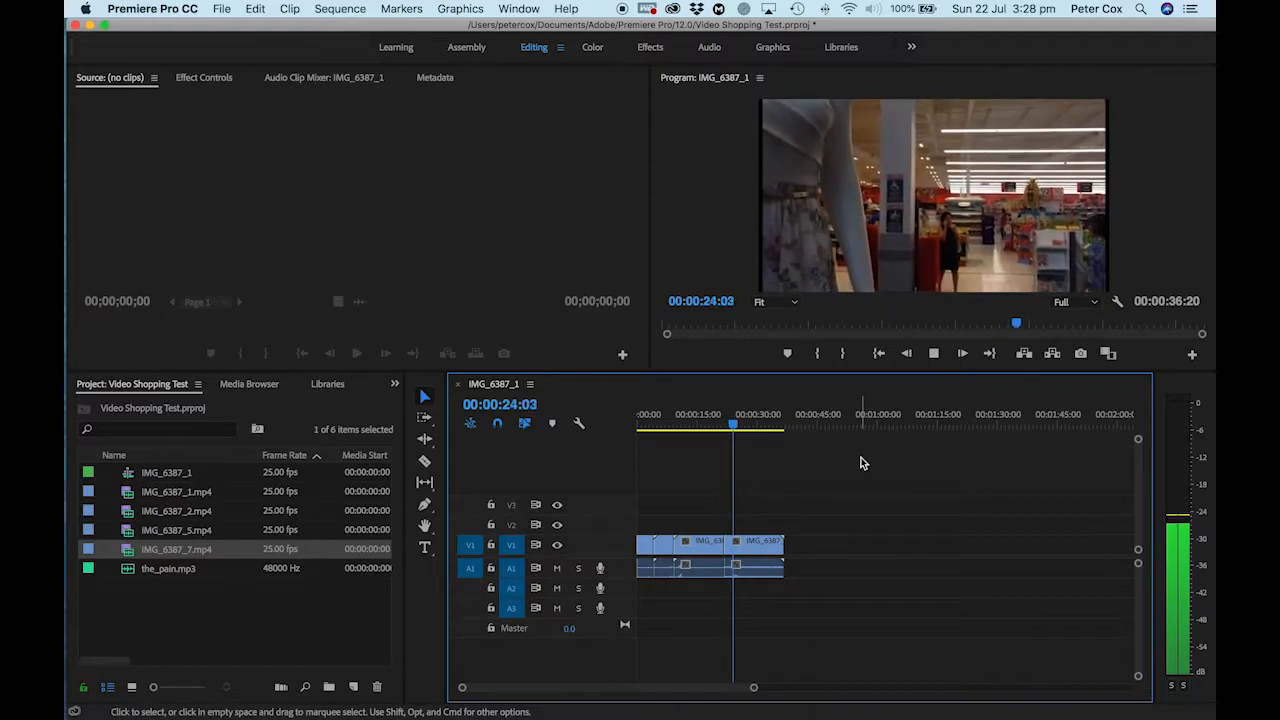
key("space")
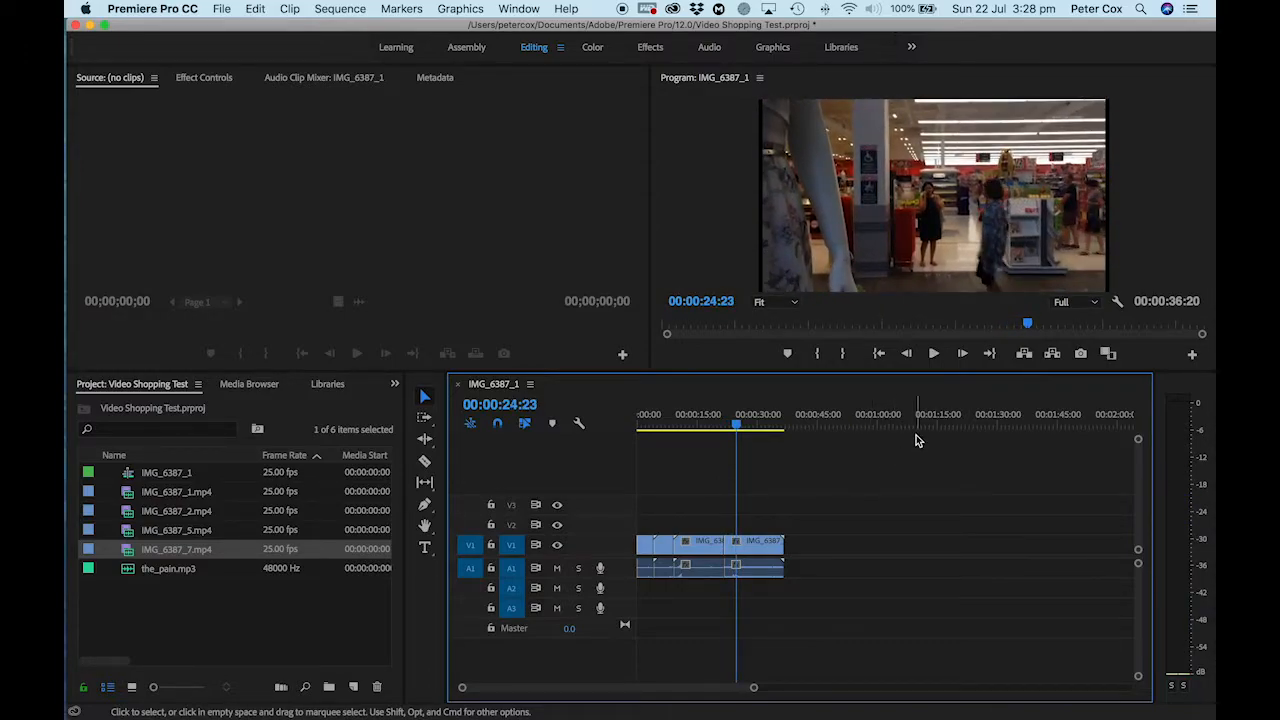
- Add the_pain.mp3 to track A2 at the sequence start and play from the beginning to 00:00:16:19
left_click_drag(126, 577, 631, 590)
left_click_drag(737, 422, 636, 432)
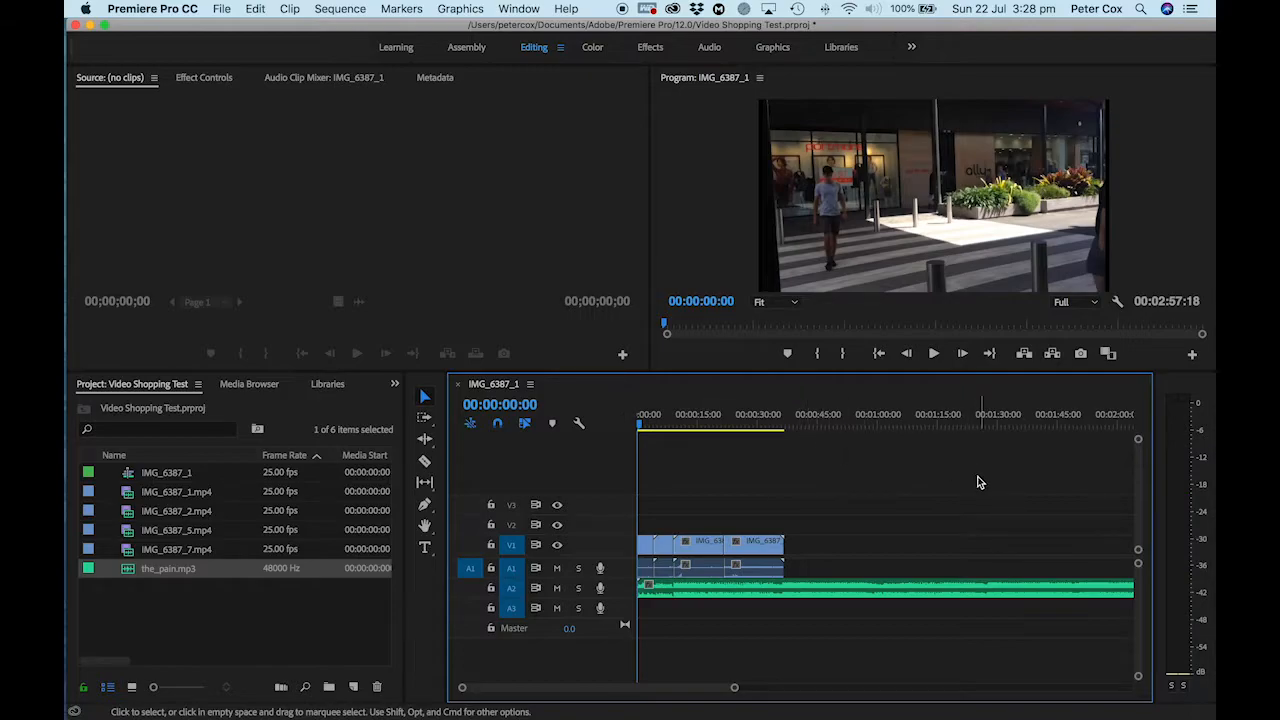
key("space")
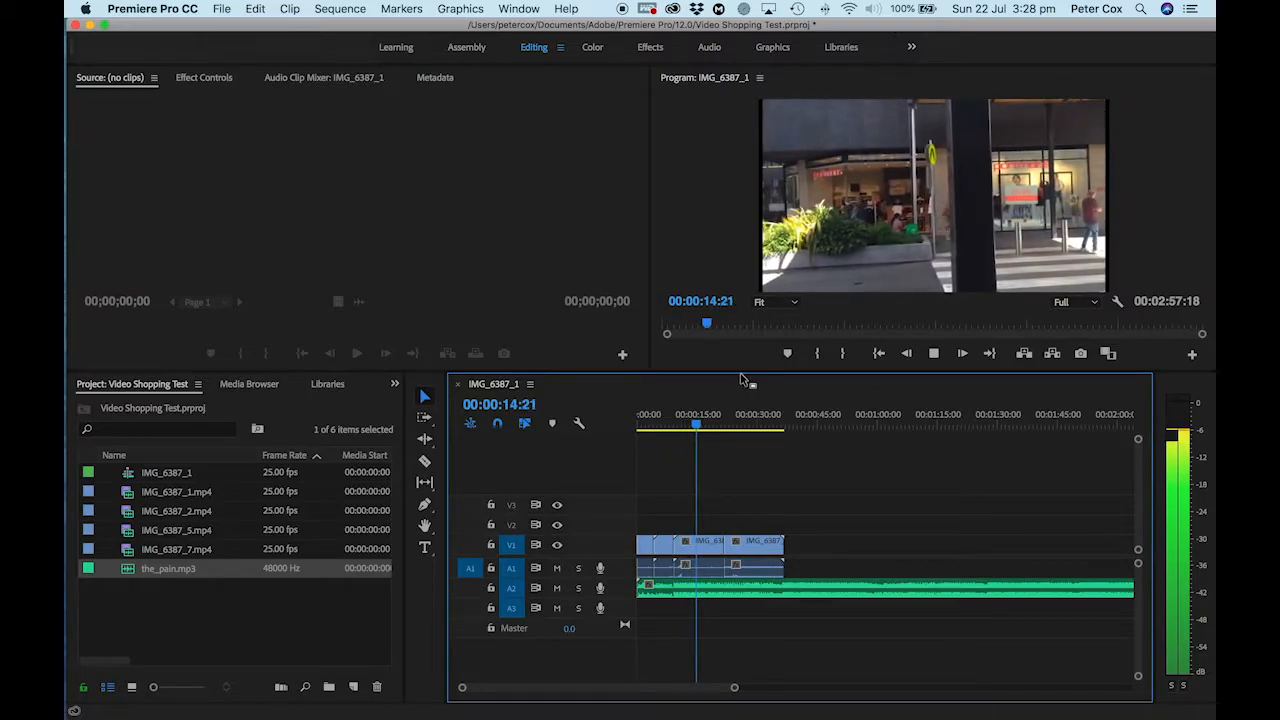
key("space")
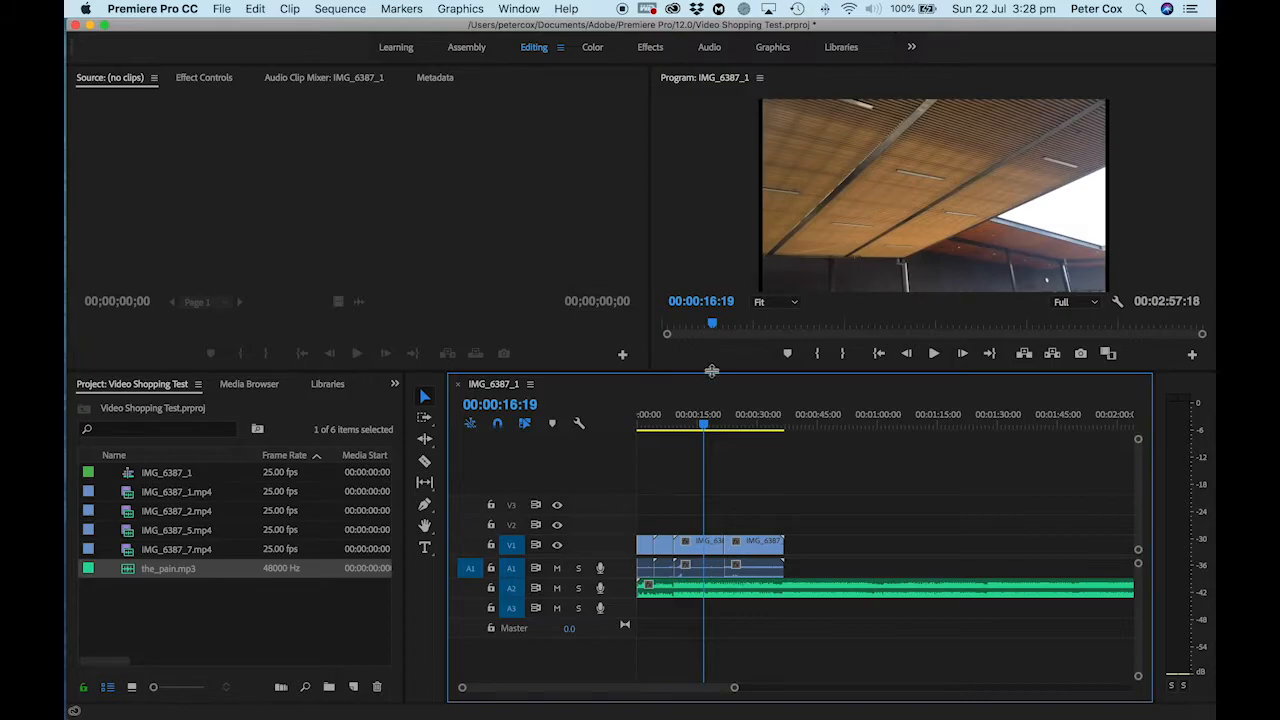
- Enlarge the monitor area temporarily, play the sequence from 00:00:16:19 to 00:00:23:17, and restore the taller timeline area
left_click_drag(712, 378, 698, 519)
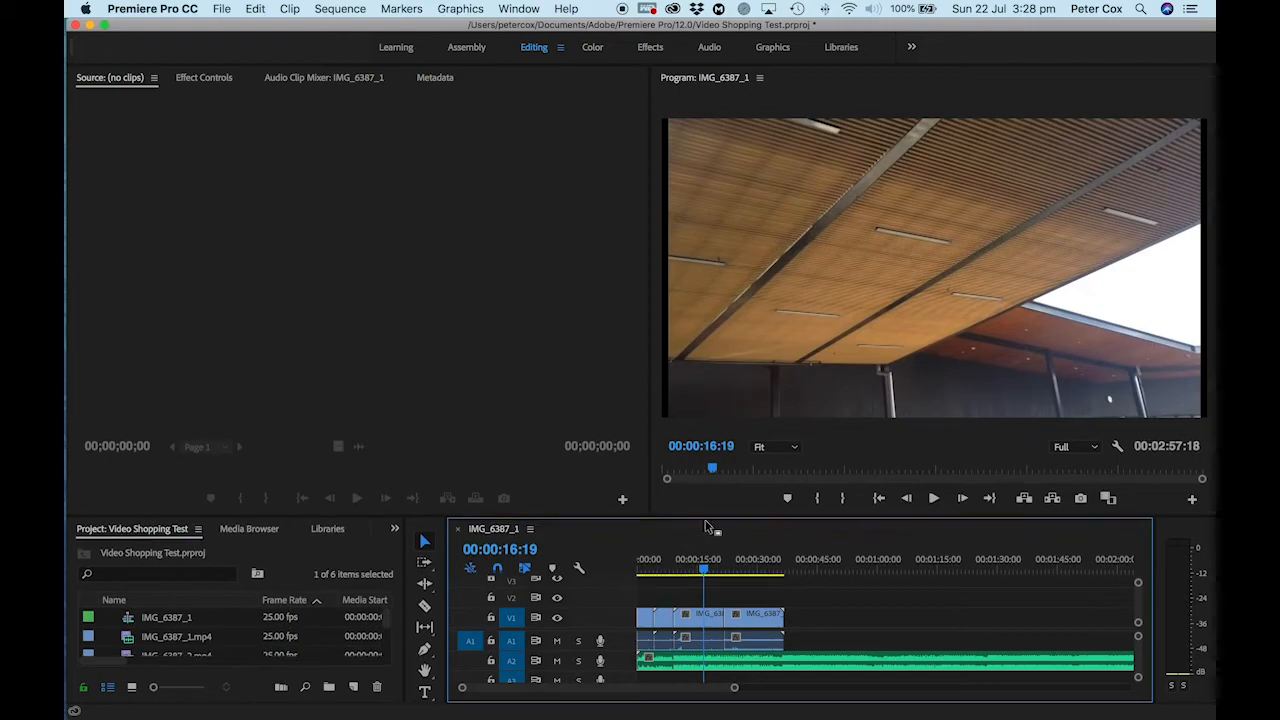
key("space")
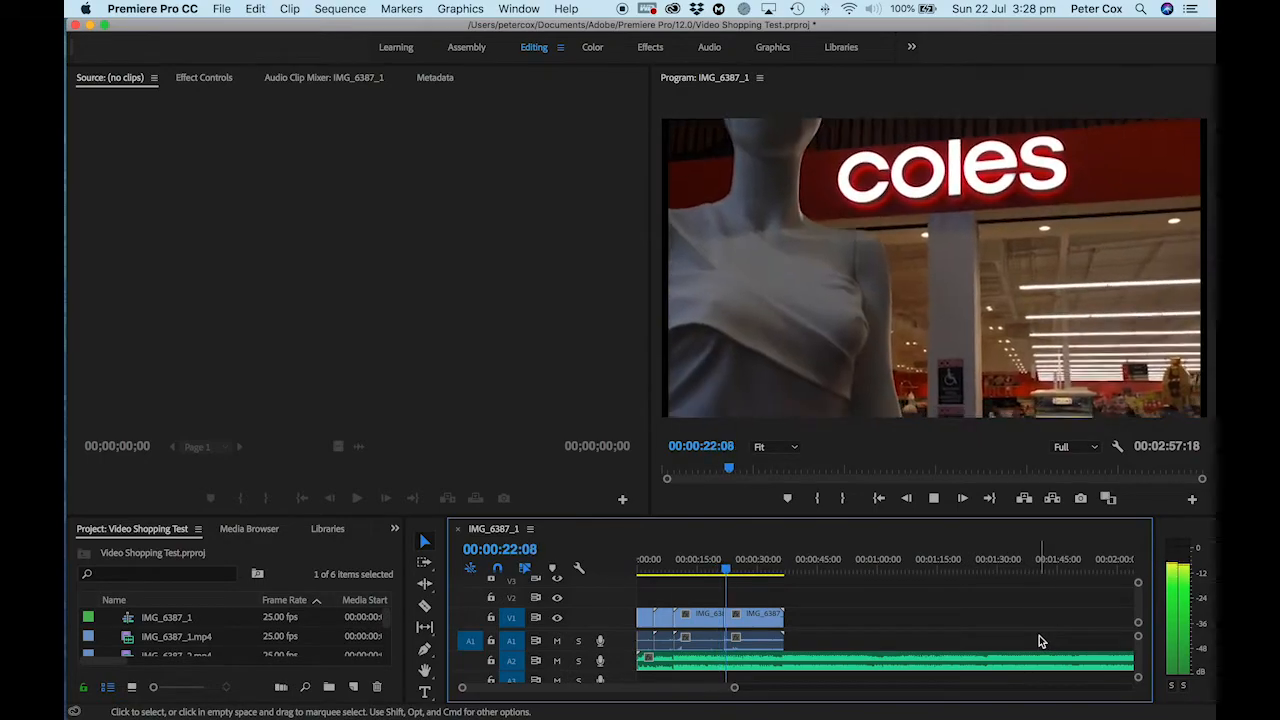
key("space")
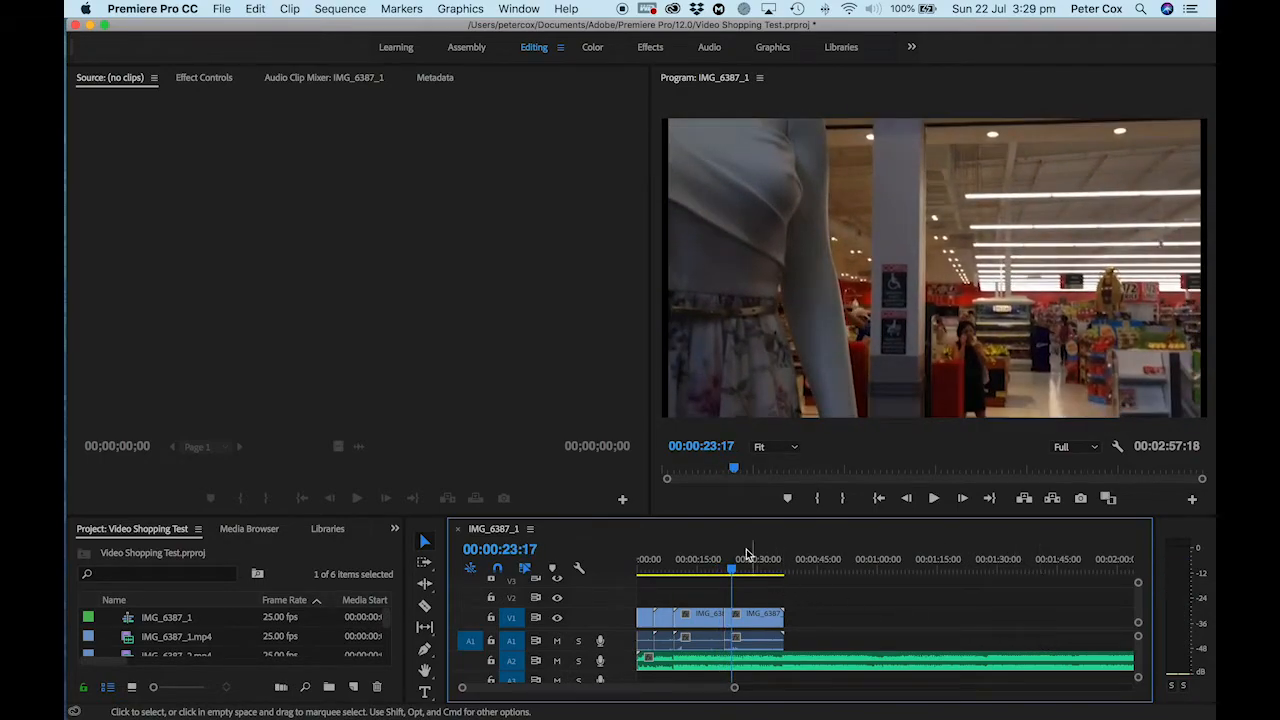
left_click_drag(737, 517, 737, 369)
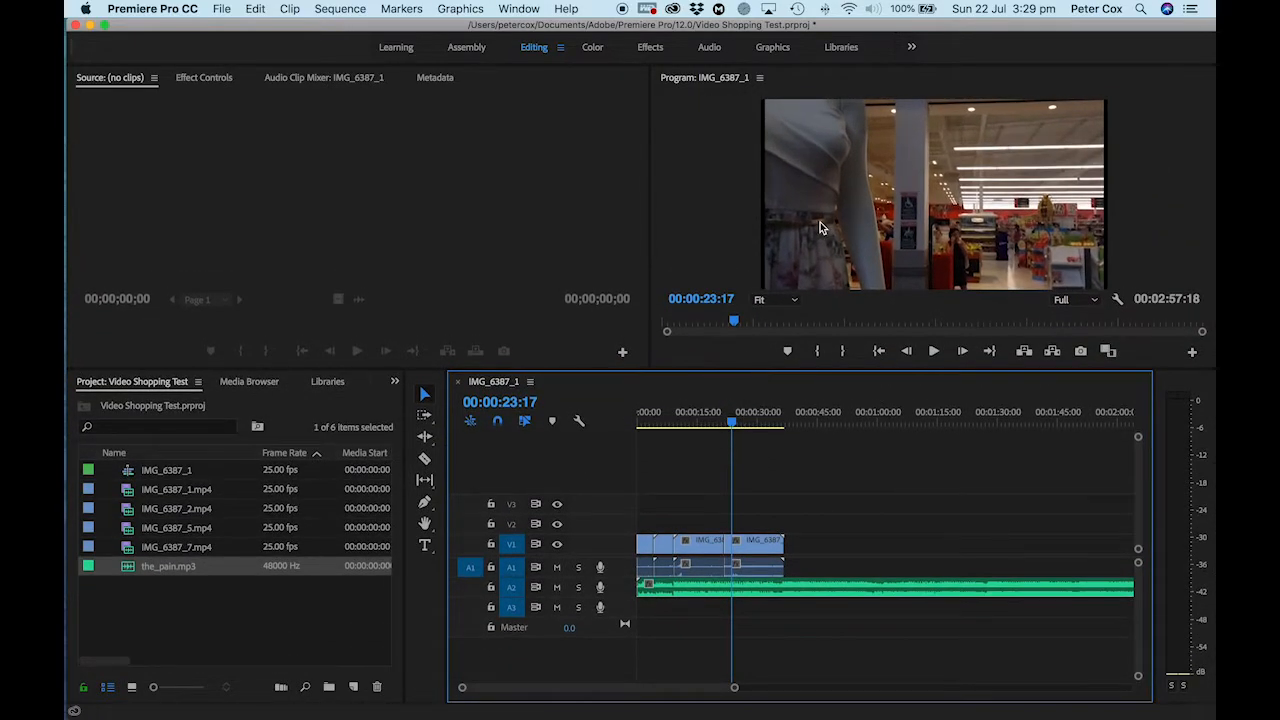
- Maximize the Source and Program monitors in turn, play the sequence in the enlarged Program monitor, and restore the layout, stopping playback at 00:00:28:08
left_click(915, 204)
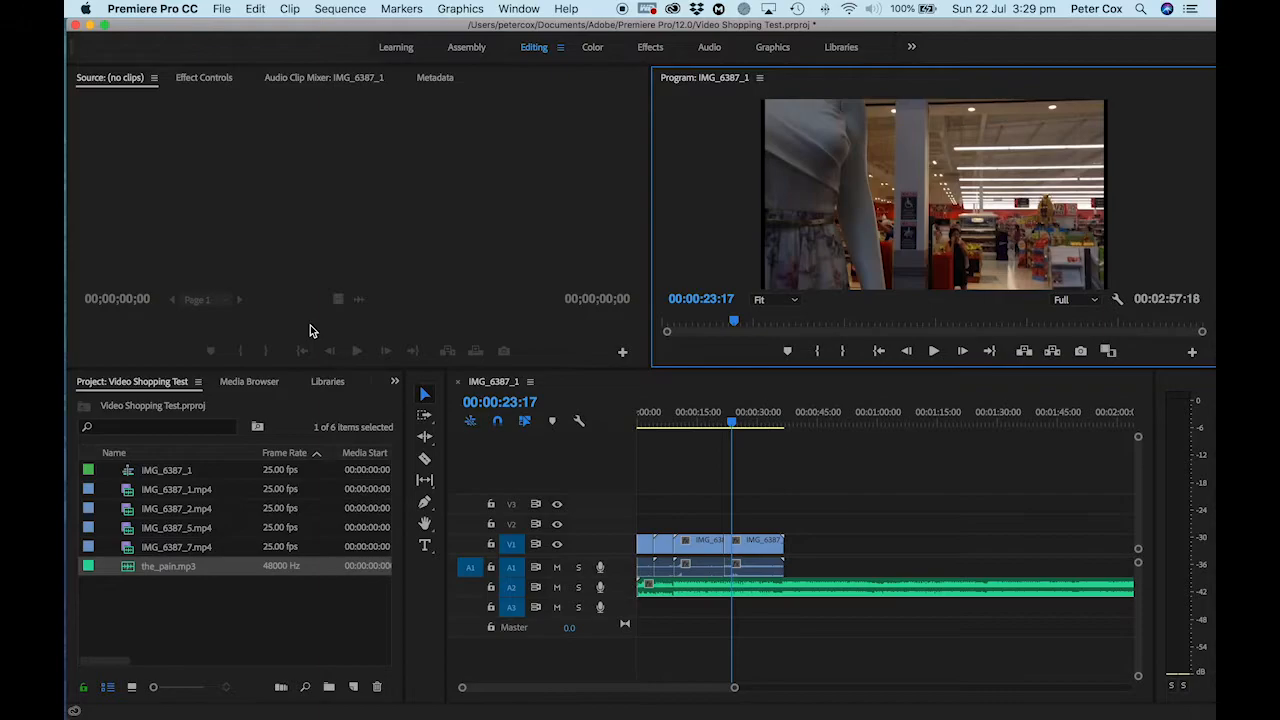
key("grave")
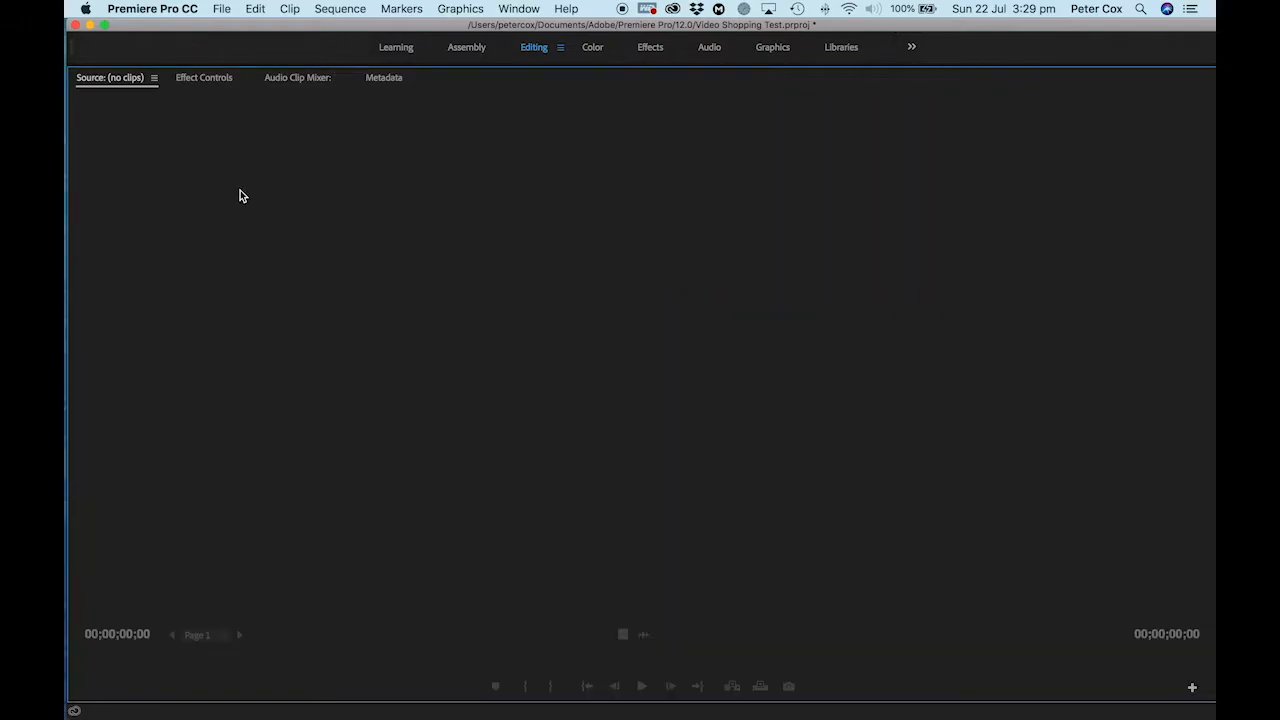
key("grave")
left_click(798, 250)
key("grave")
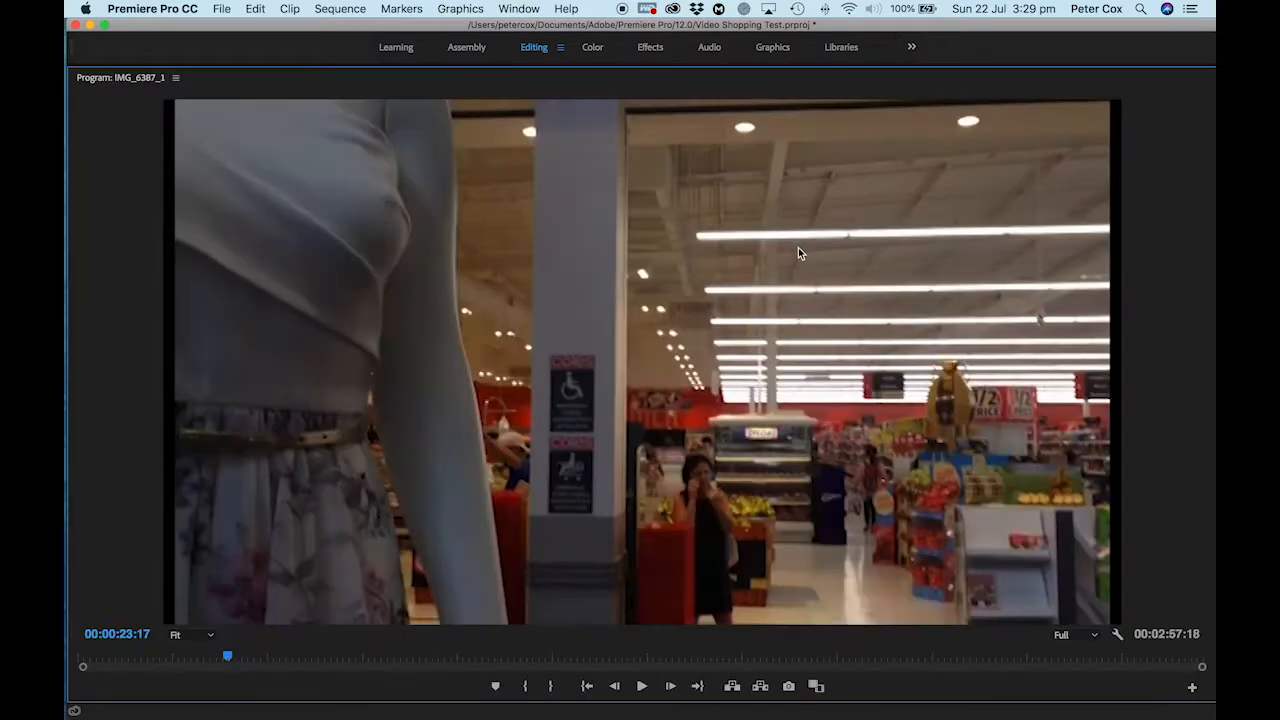
left_click(644, 690)
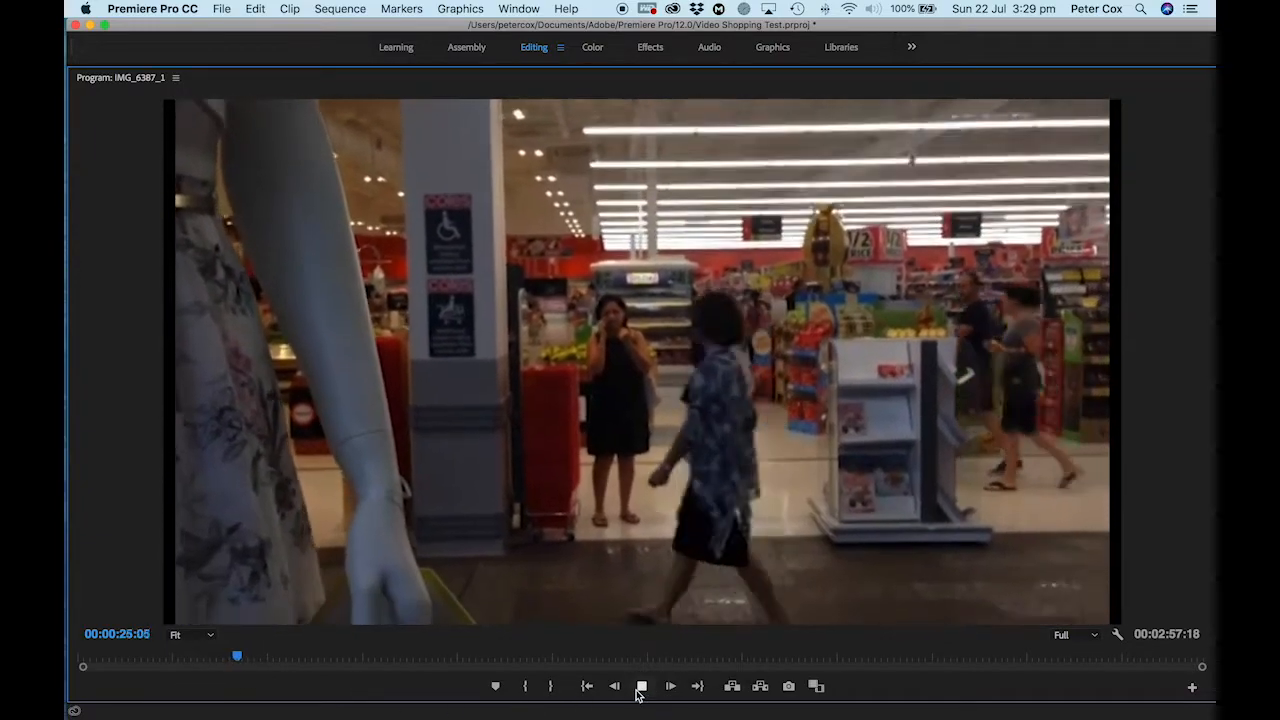
key("grave")
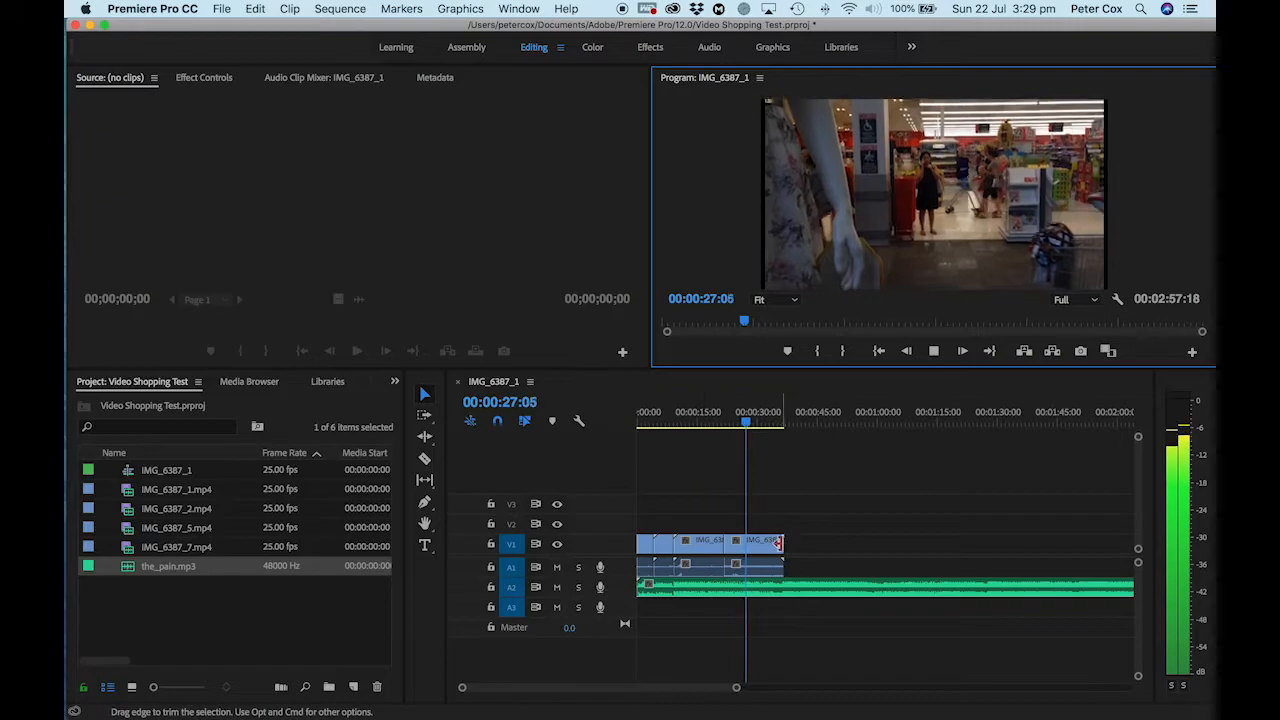
key("space")
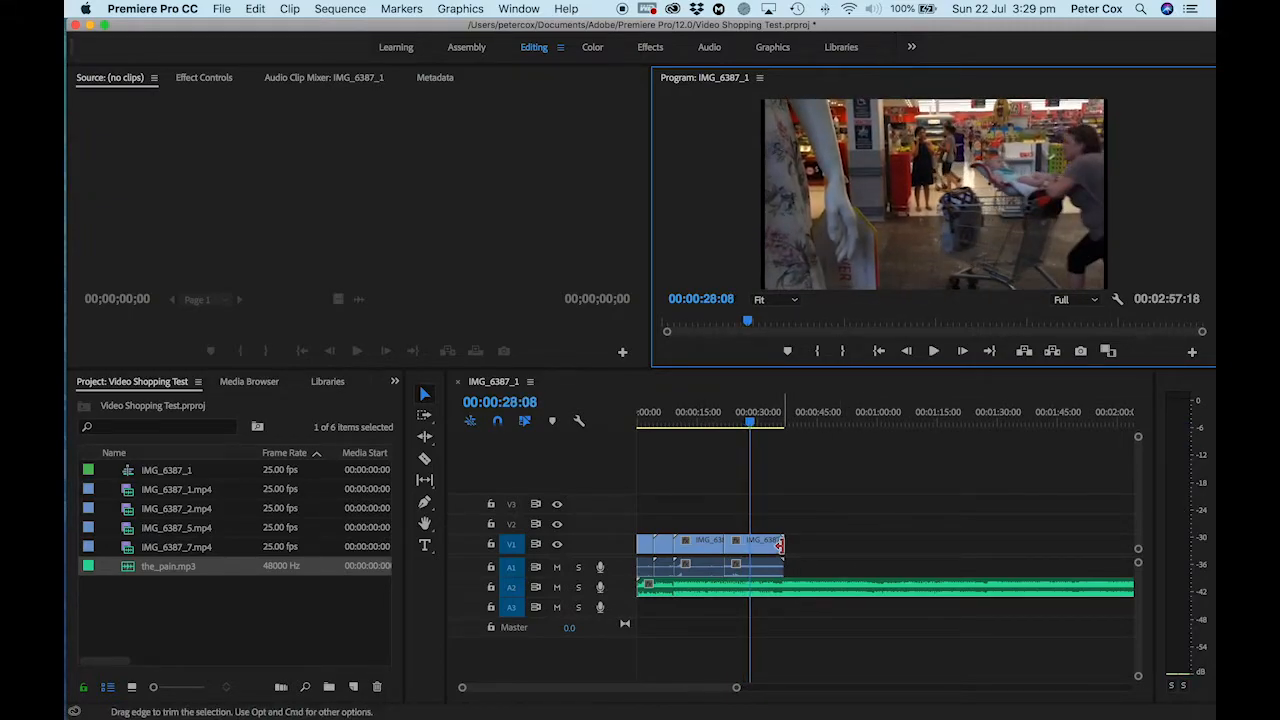
- Shorten the end of the IMG_6387_7.mp4 clip to slightly past the playhead and add IMG_6387_5.mp4 directly after it on track V1
mouse_move(779, 545)
left_mouse_down()
mouse_move(767, 545)
mouse_move(835, 545)
mouse_move(762, 547)
left_mouse_up()
left_click_drag(128, 535, 769, 540)
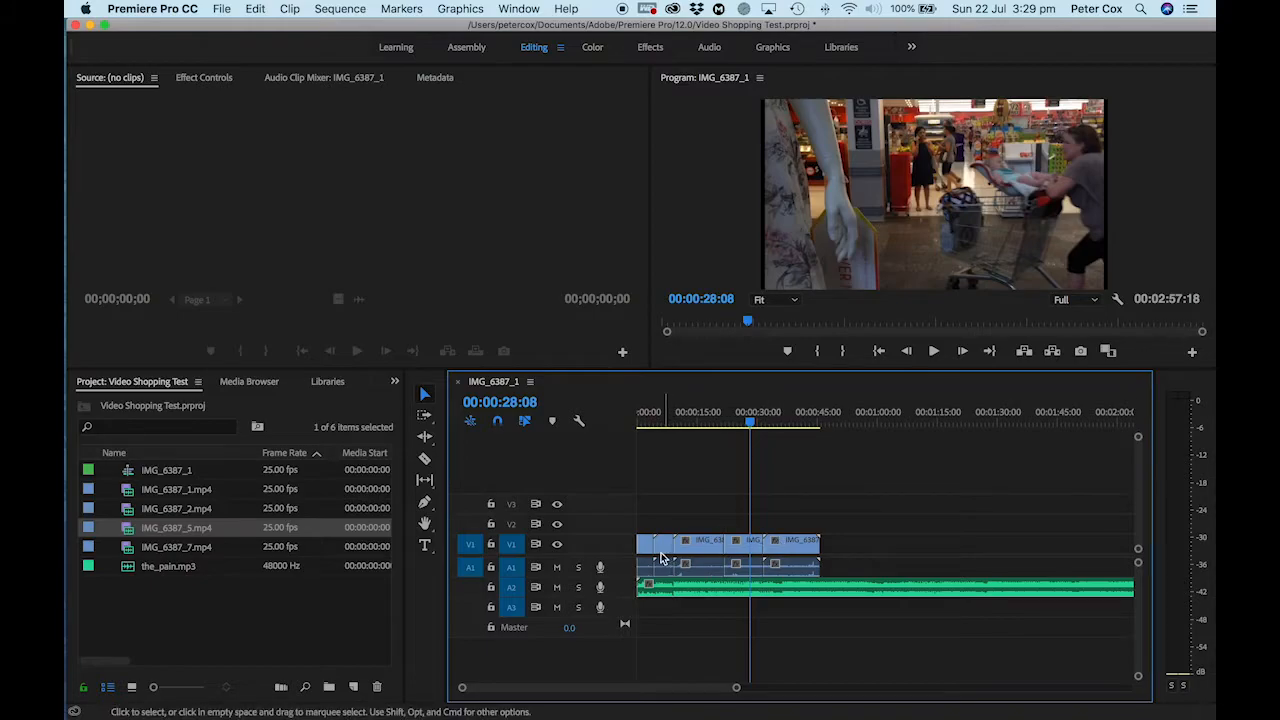
- Remove a middle section of the IMG_6387_5.mp4 clip with Razor cuts, move its last piece back against the remaining part, and play through the edit
left_click(425, 460)
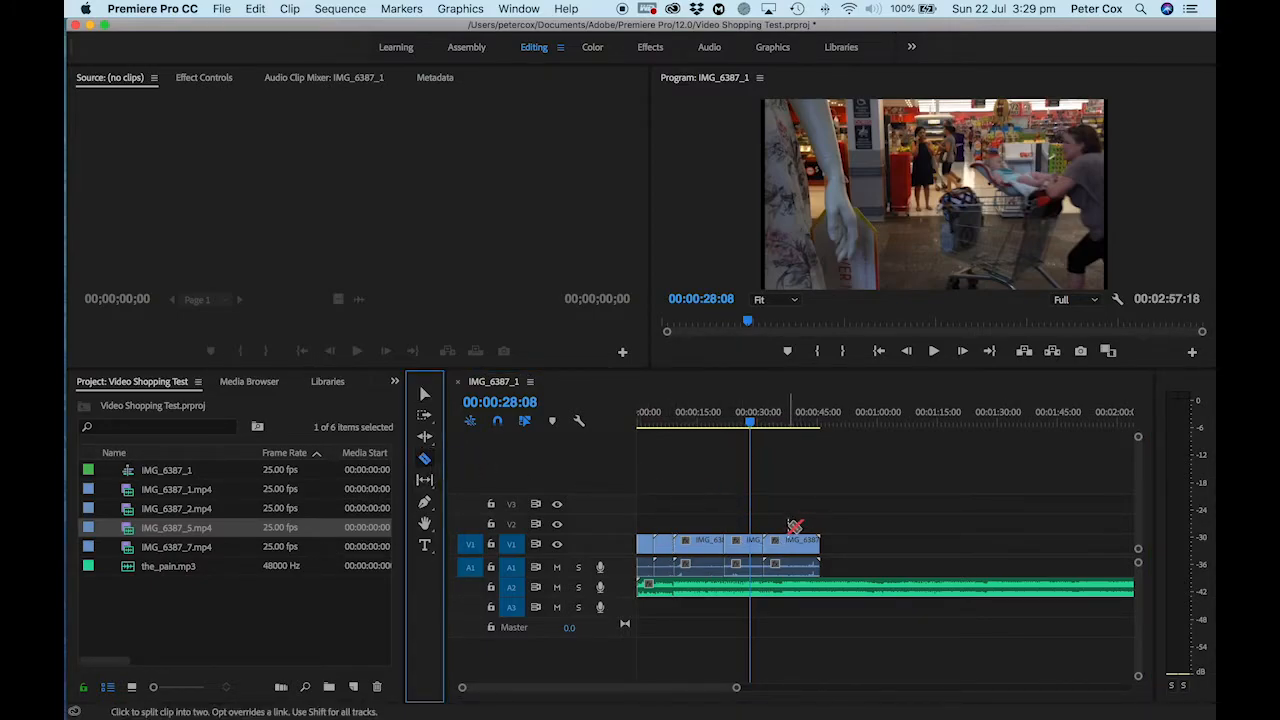
left_click(796, 540)
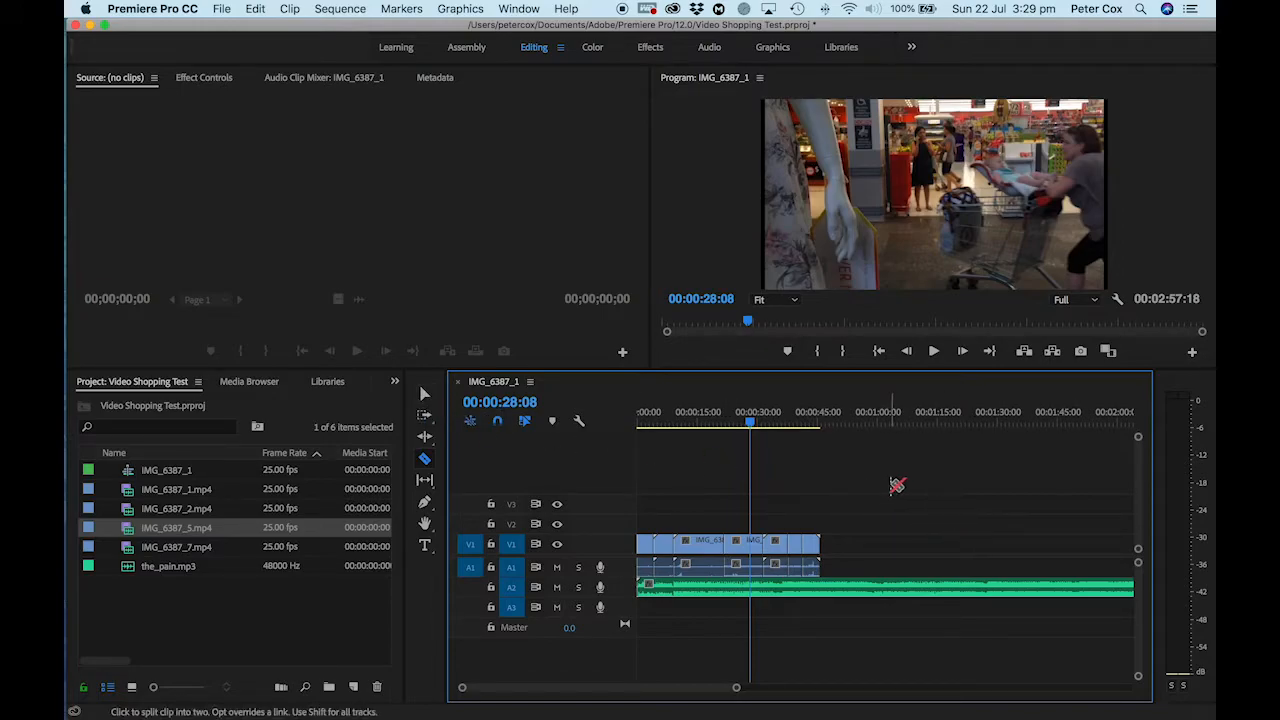
key("v")
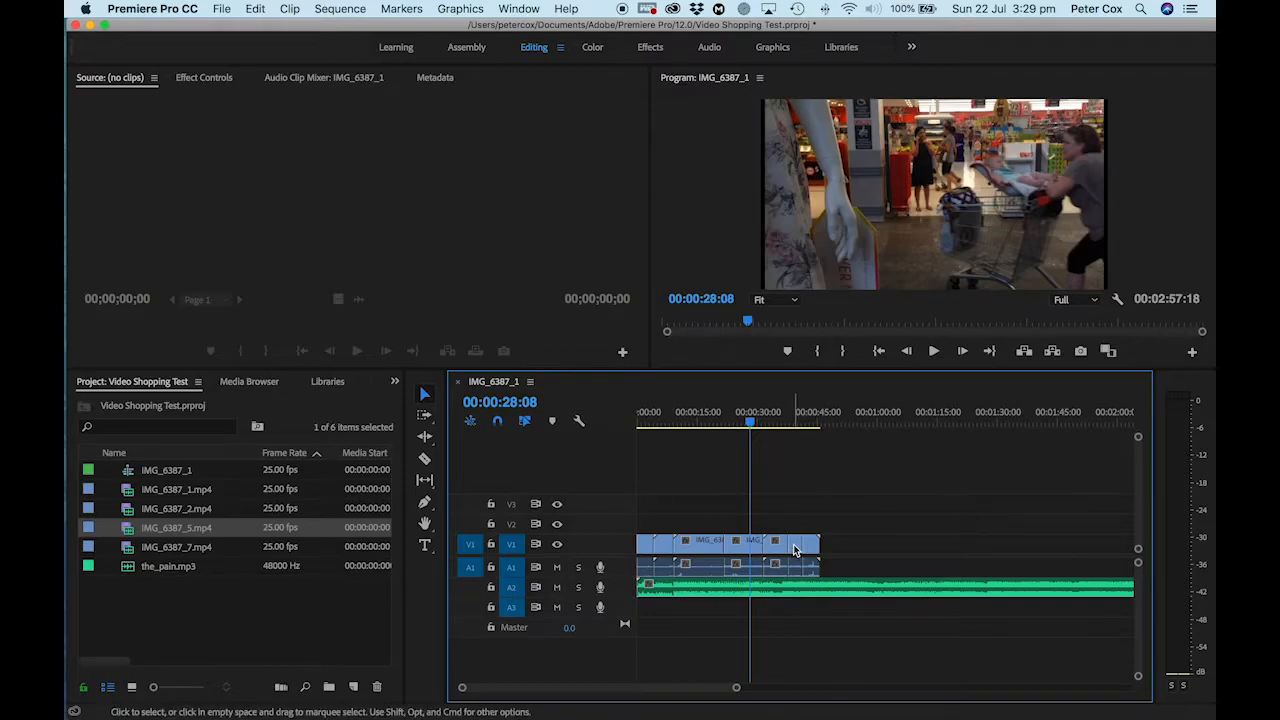
key("Delete")
left_click_drag(813, 547, 799, 545)
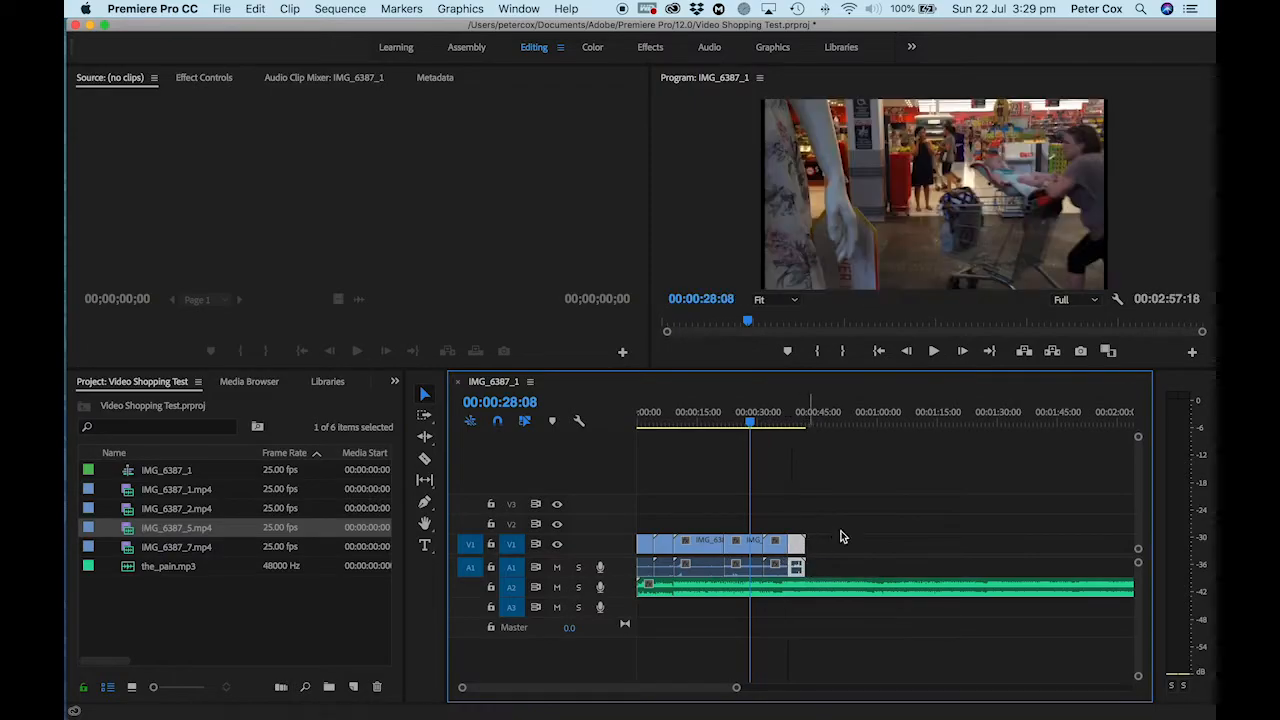
mouse_move(751, 423)
left_mouse_down()
mouse_move(800, 428)
mouse_move(763, 425)
left_mouse_up()
key("space")
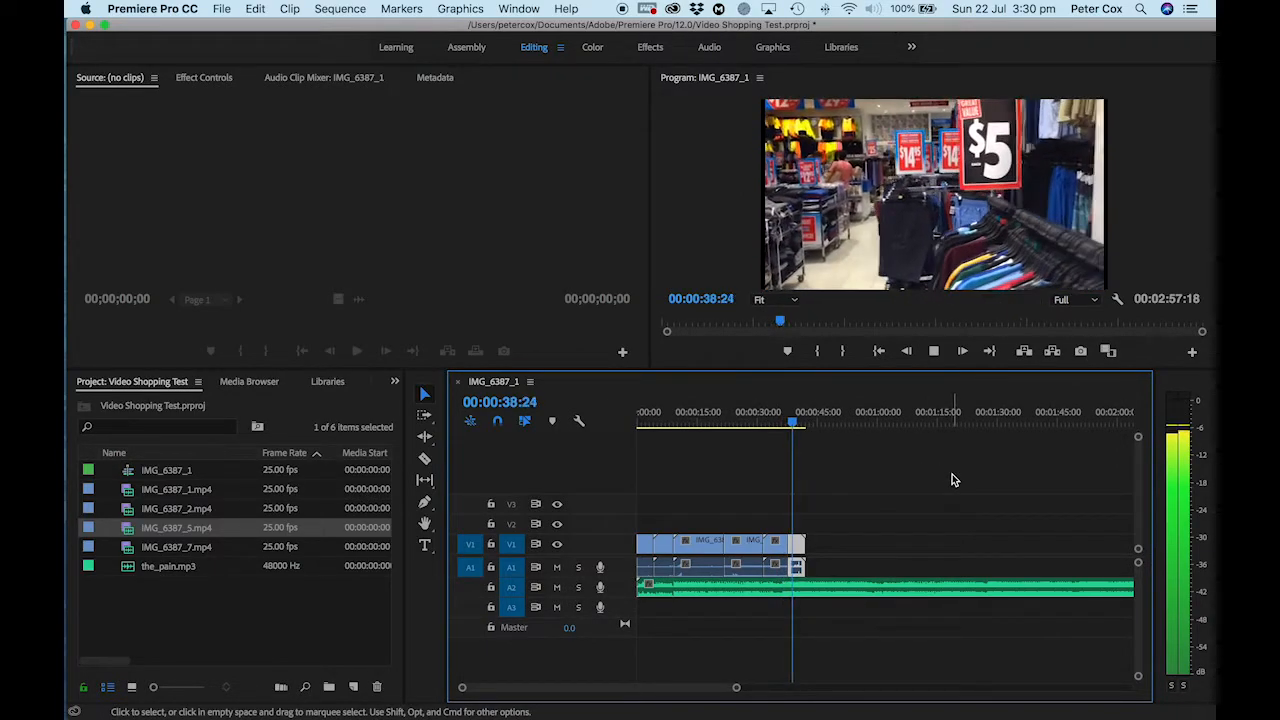
- Mark a 00:00:03:22 section near the start of IMG_6387_1.mp4 and insert it at the end of the edited footage, at 00:00:41:20
key("space")
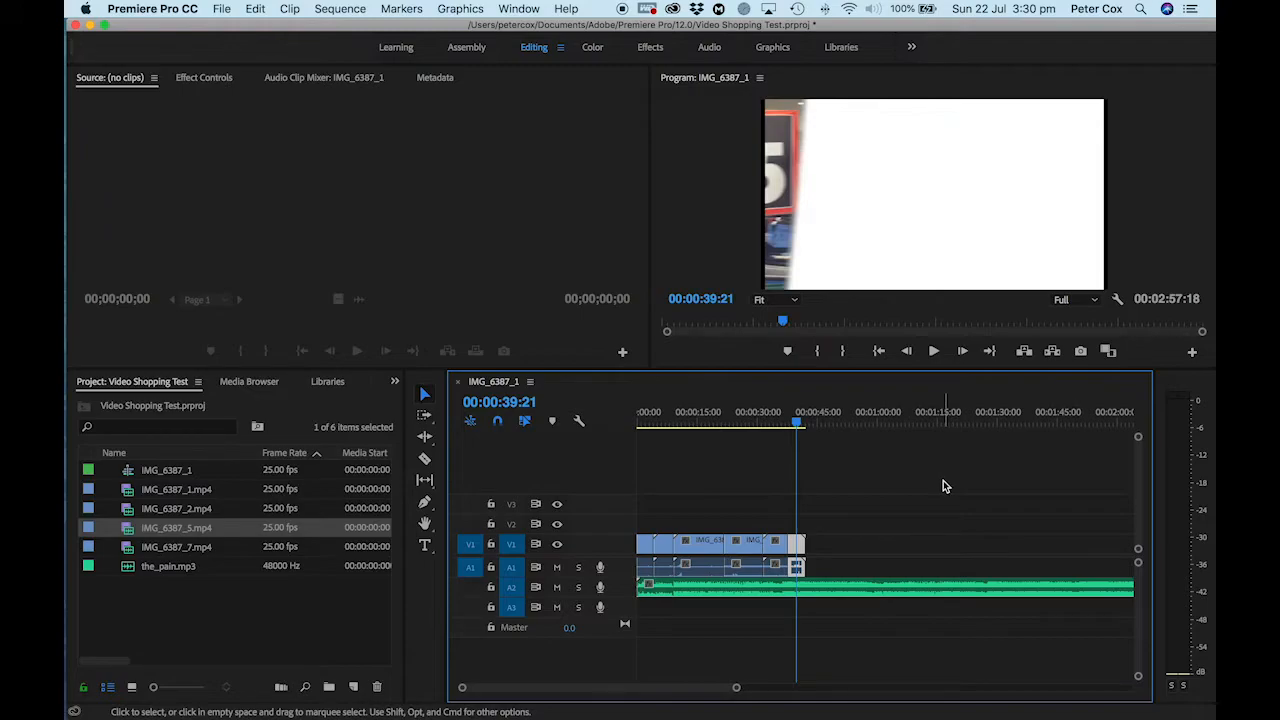
double_click(130, 494)
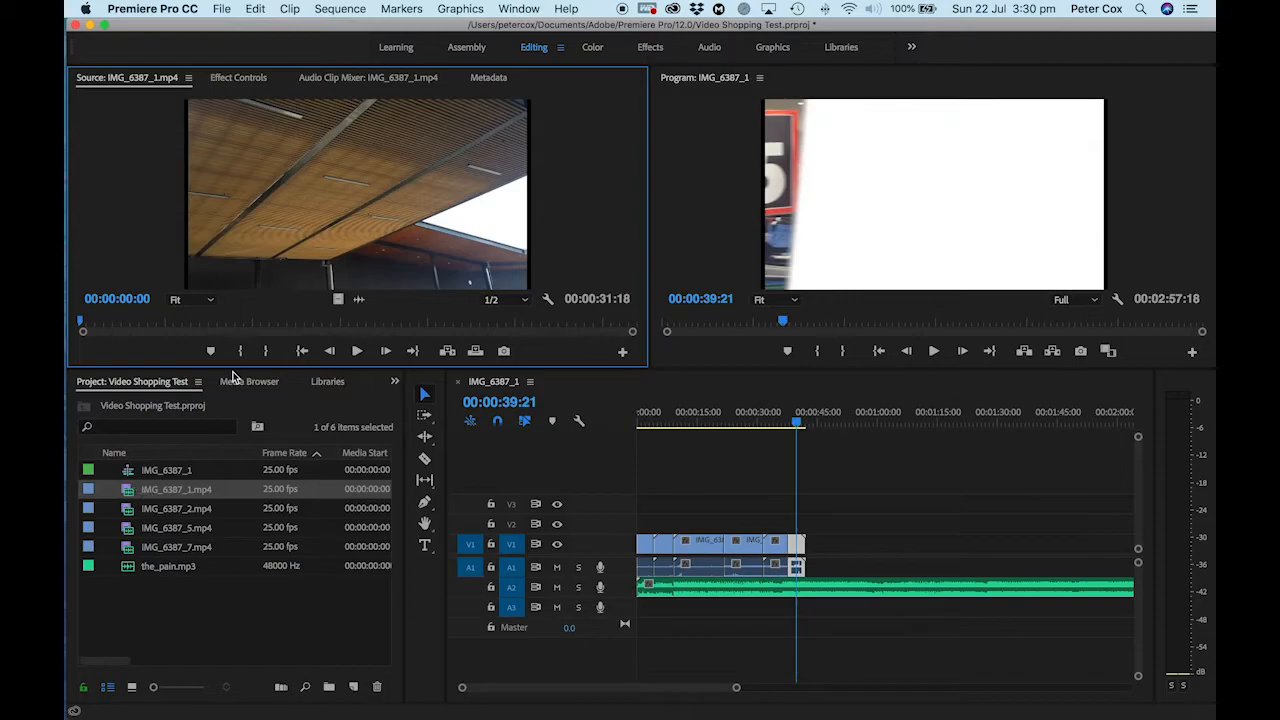
key("space")
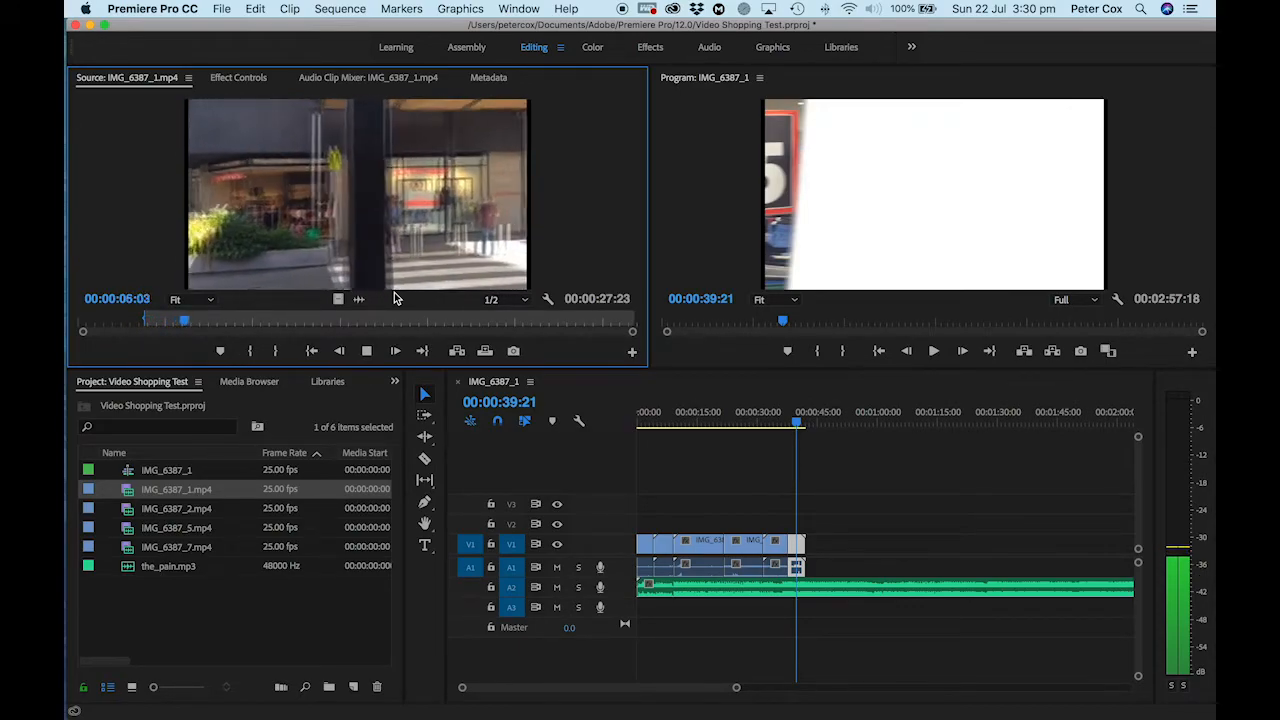
key("o")
key("space")
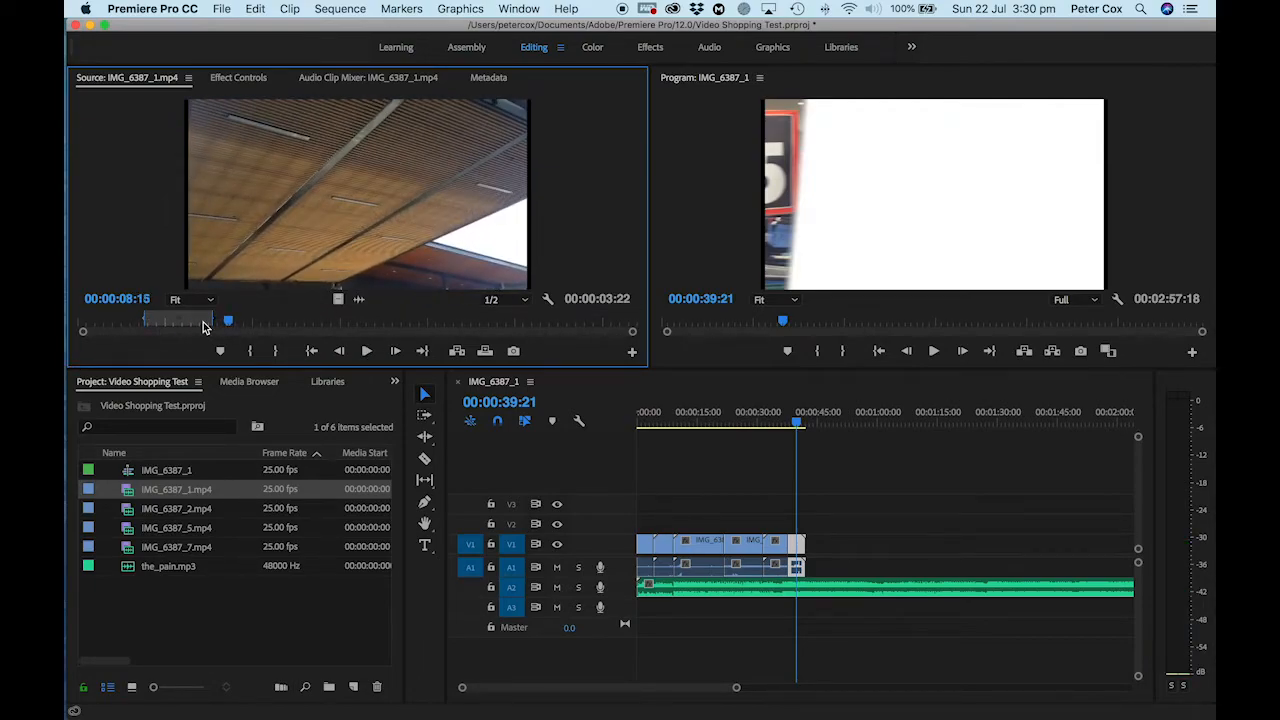
left_click_drag(798, 424, 807, 425)
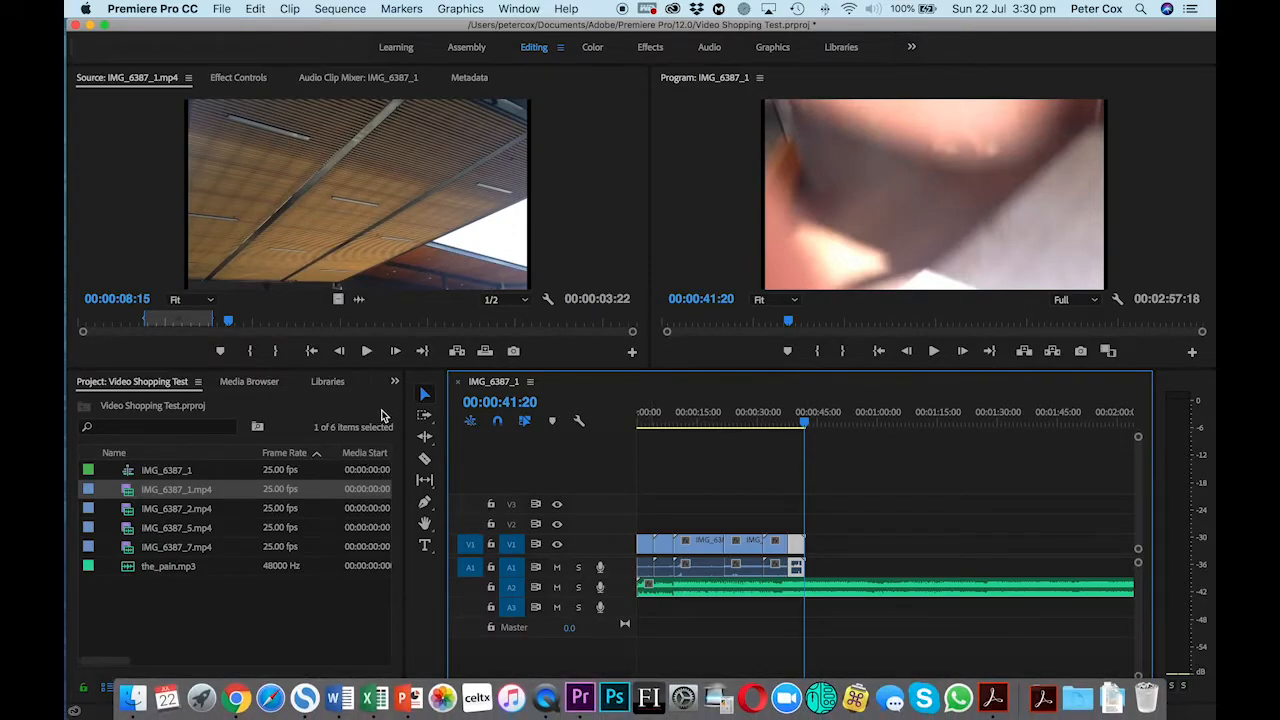
left_click(457, 351)
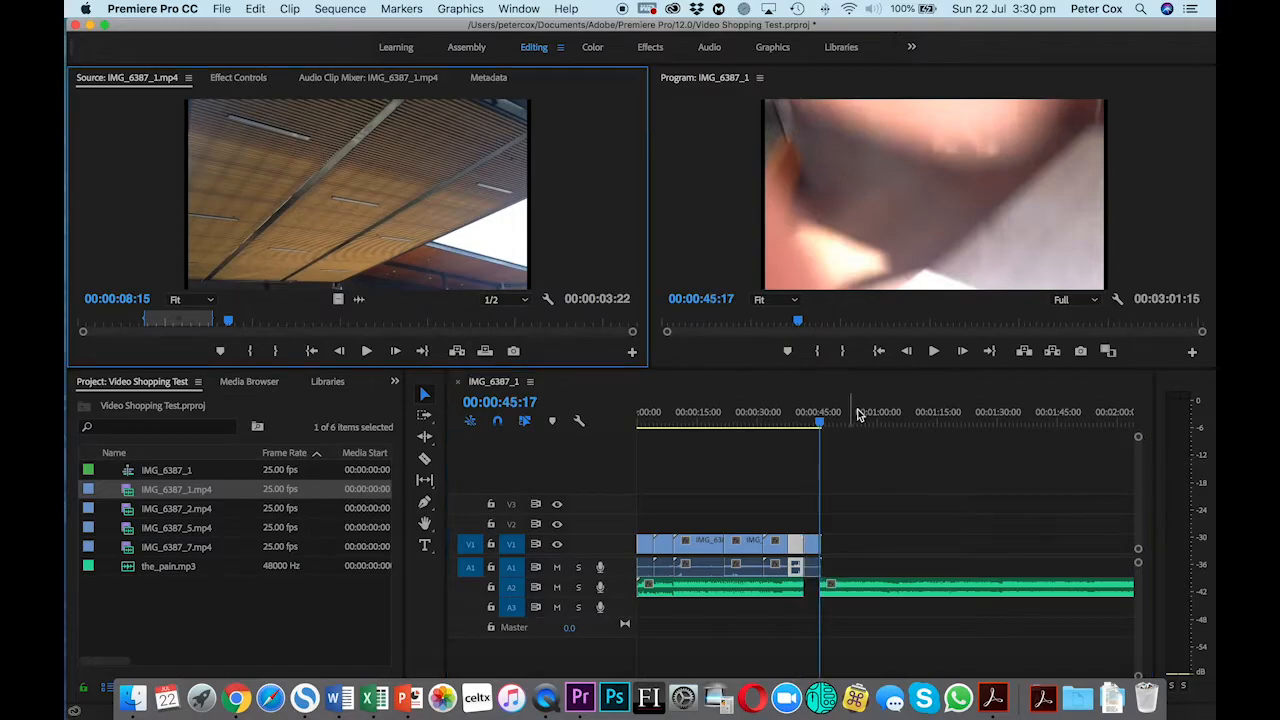
- Close the gap in the music on track A2 by extending the start of the second music piece back to the first piece
left_click(993, 697)
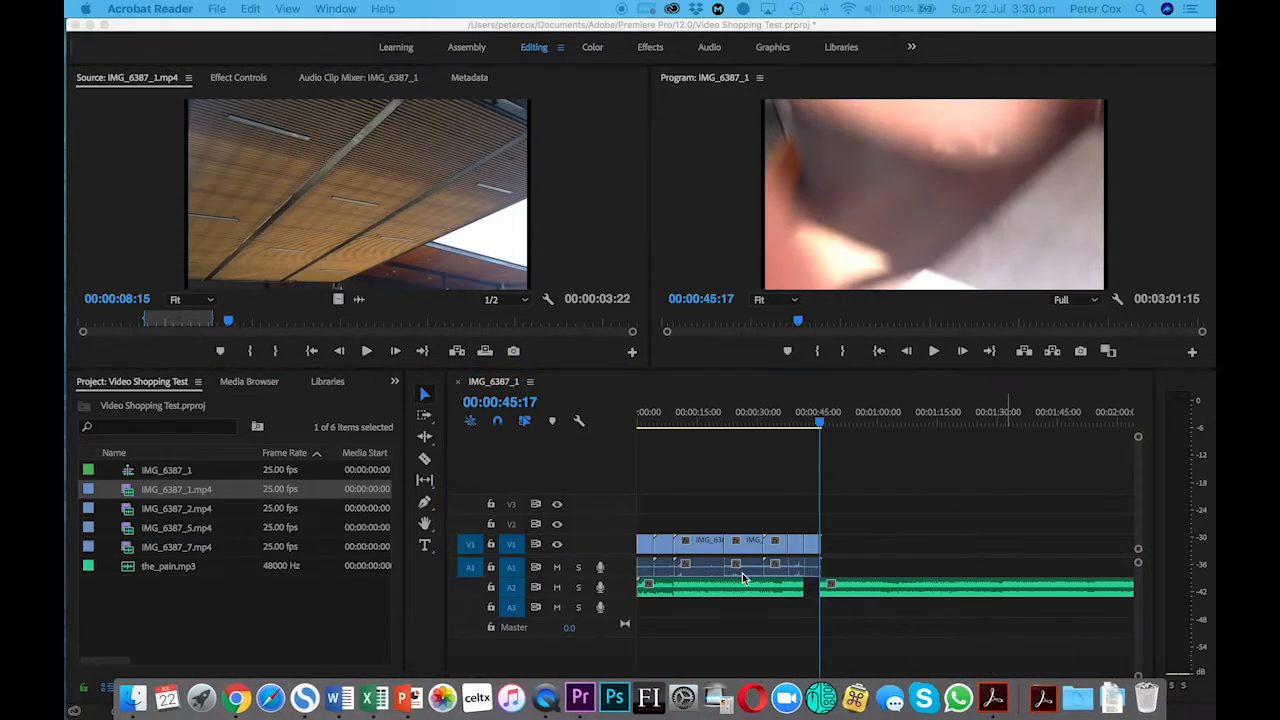
right_click(808, 596)
left_click(878, 490)
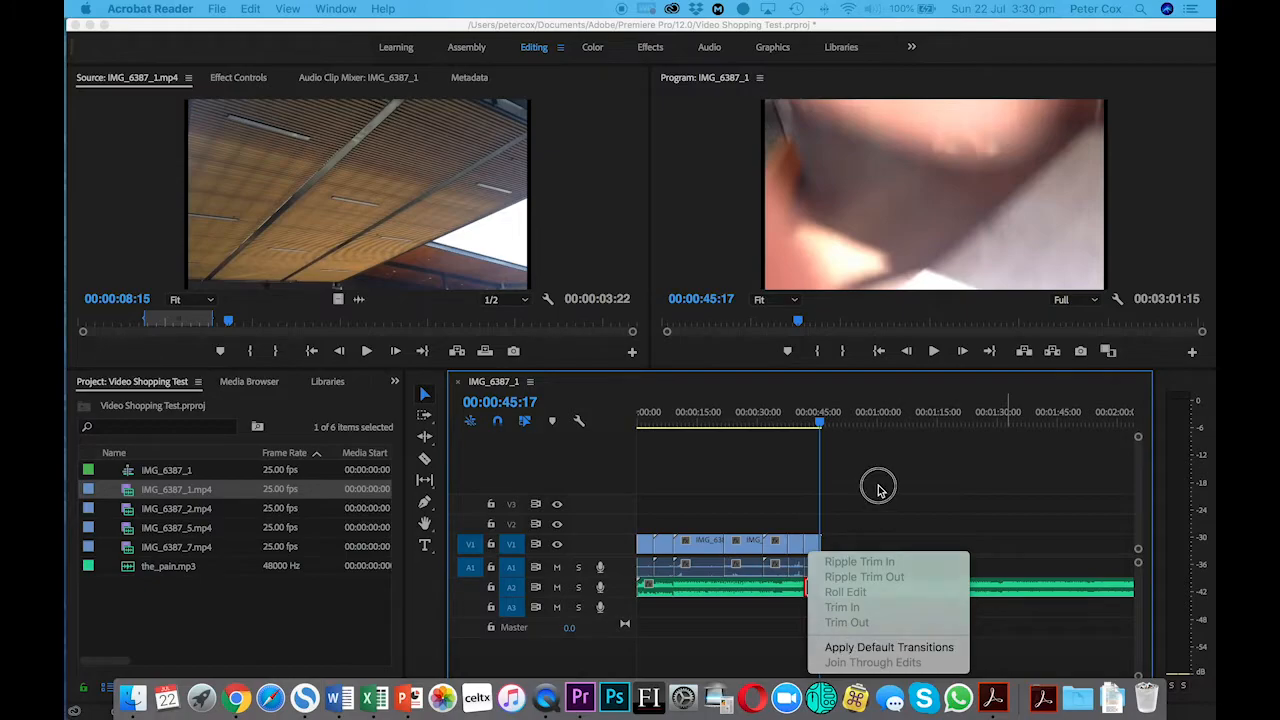
left_click(800, 594)
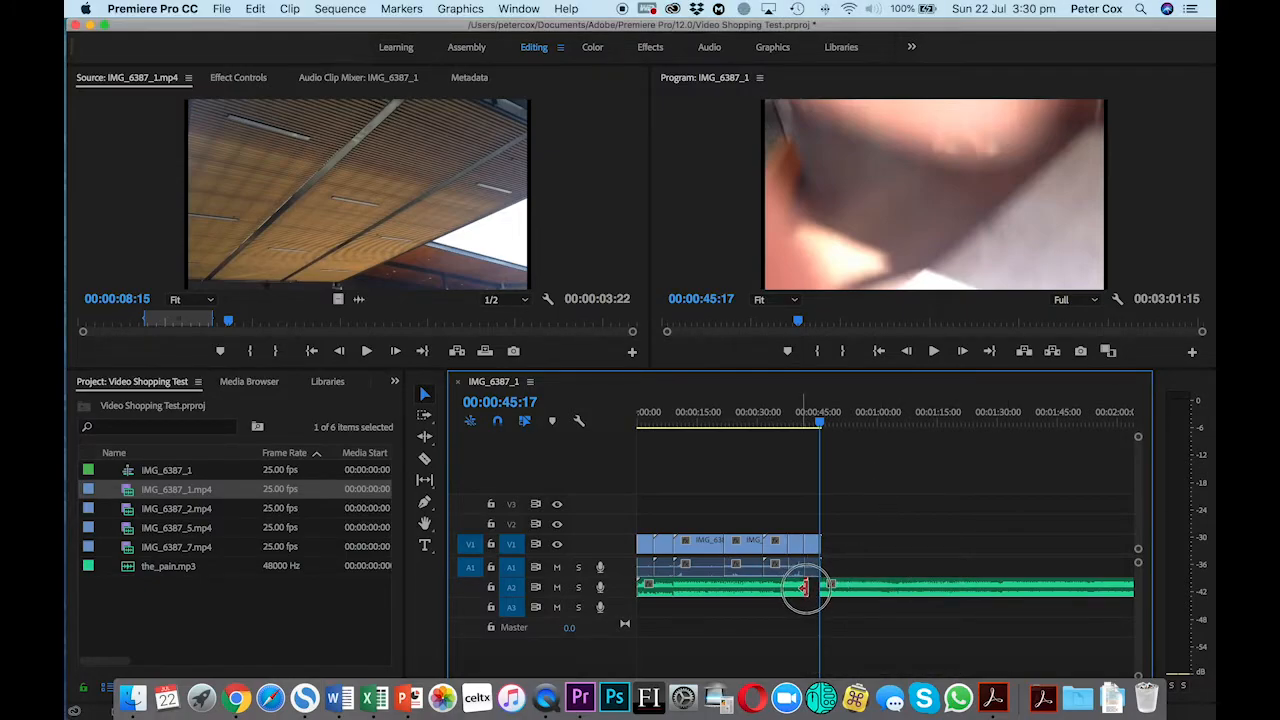
left_click_drag(812, 587, 803, 587)
- Play back a late part of the edit, stopping at 00:00:35:17, and increase the heights of tracks V1 and A1
left_click_drag(821, 428, 755, 428)
key("space")
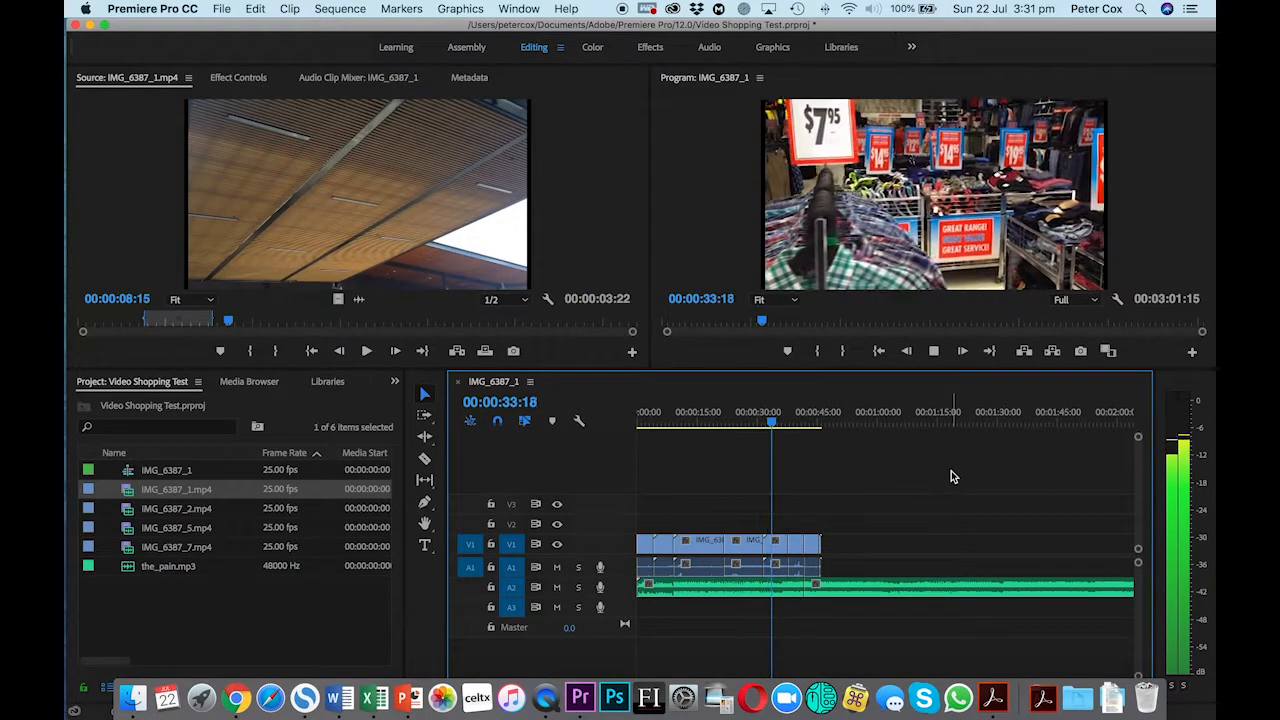
key("space")
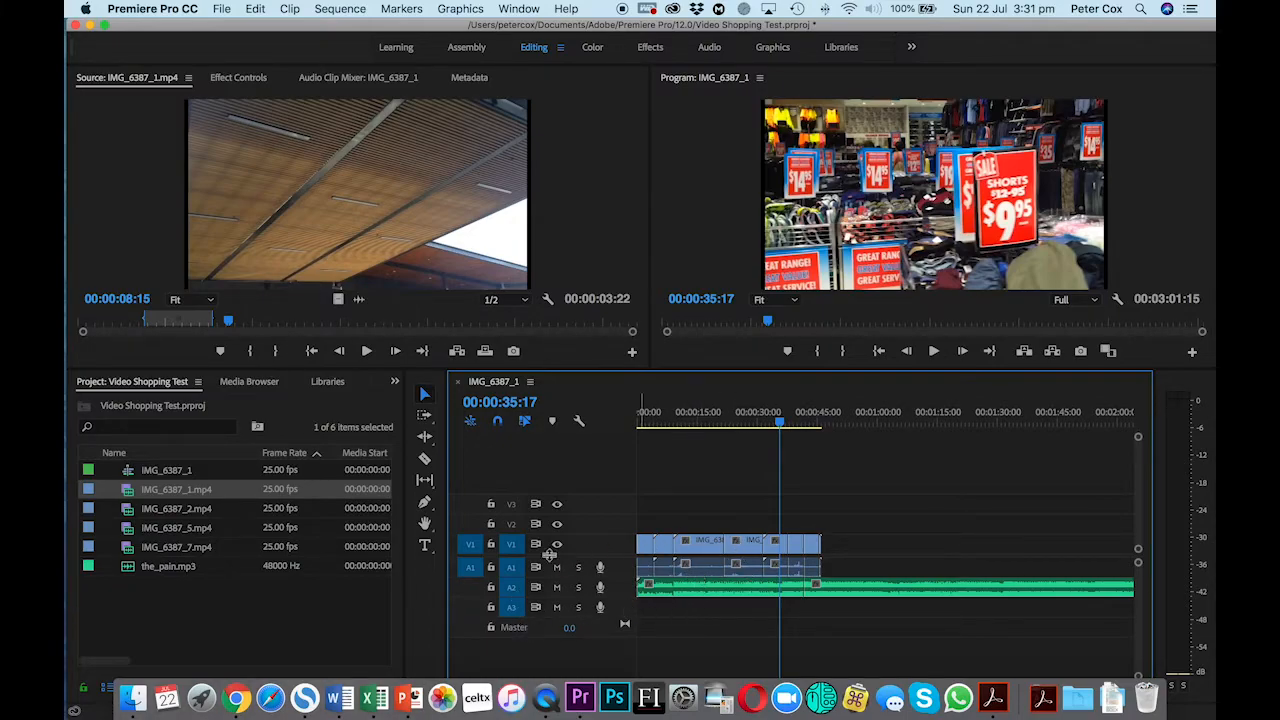
left_click_drag(492, 534, 496, 513)
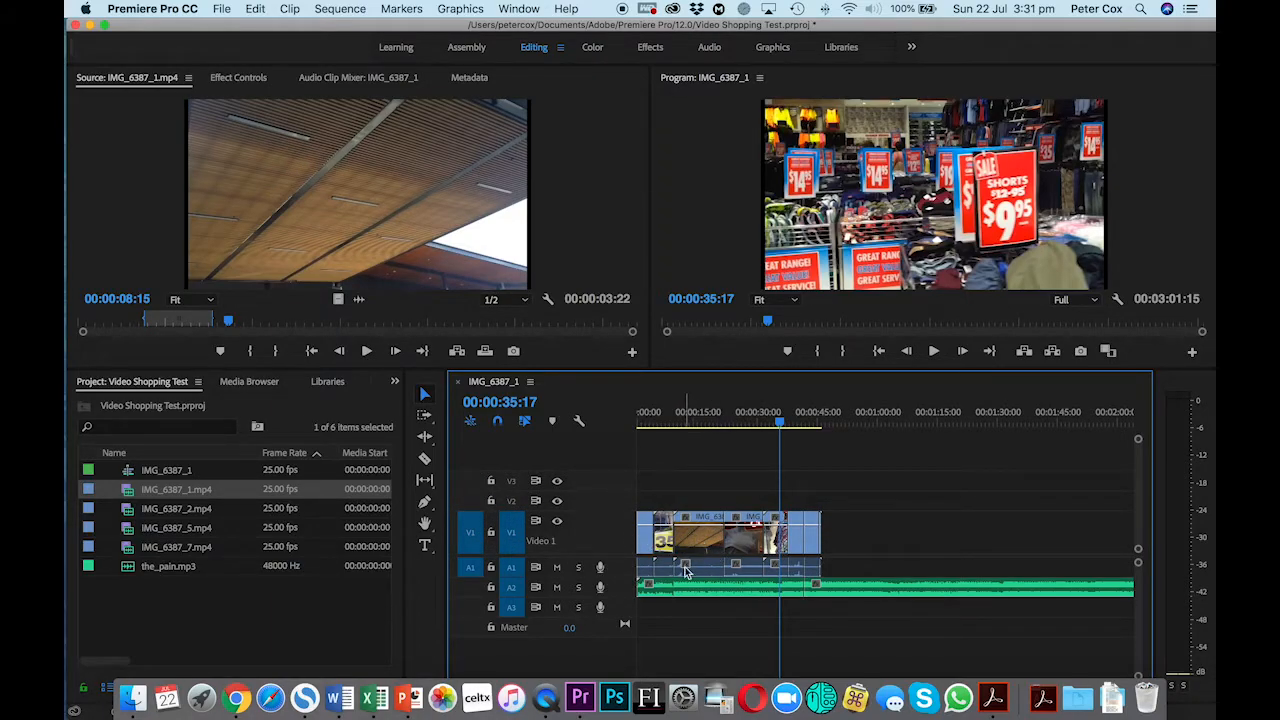
left_click_drag(509, 576, 509, 594)
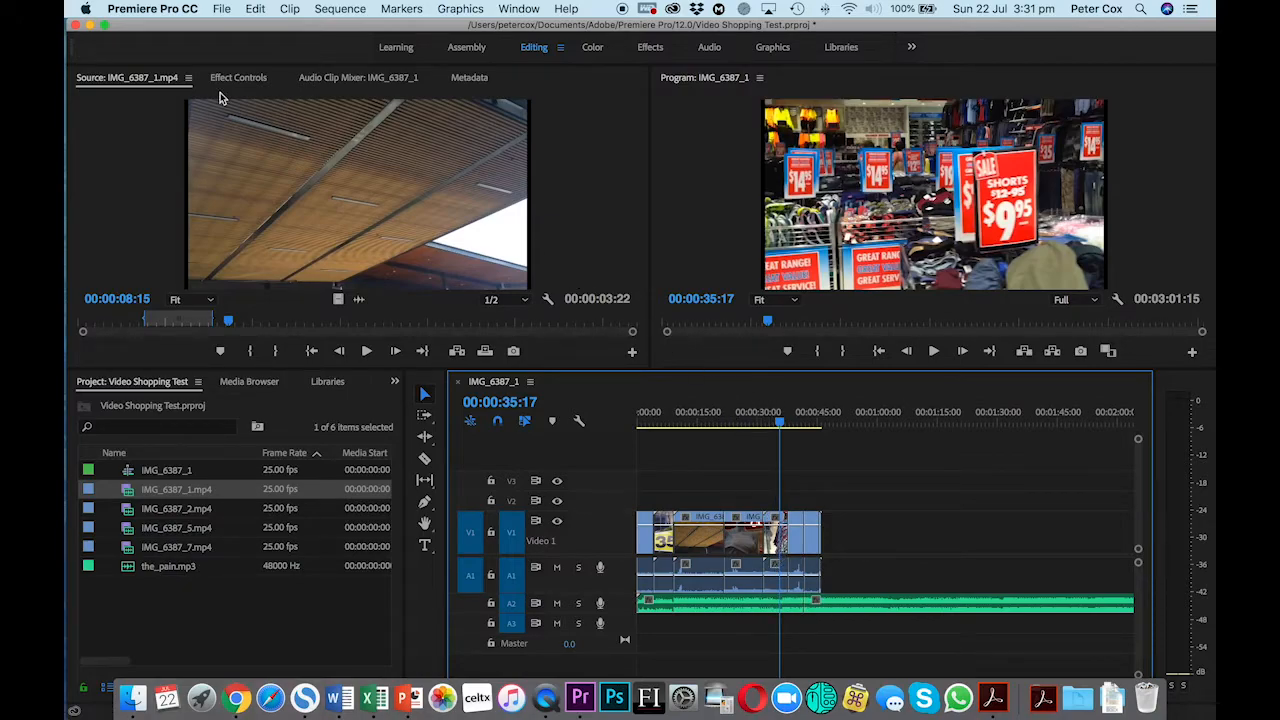
- Examine the sequence's media export settings and H.264 preset list, cancel without exporting, and move the playhead to 00:00:34:20
left_click(221, 9)
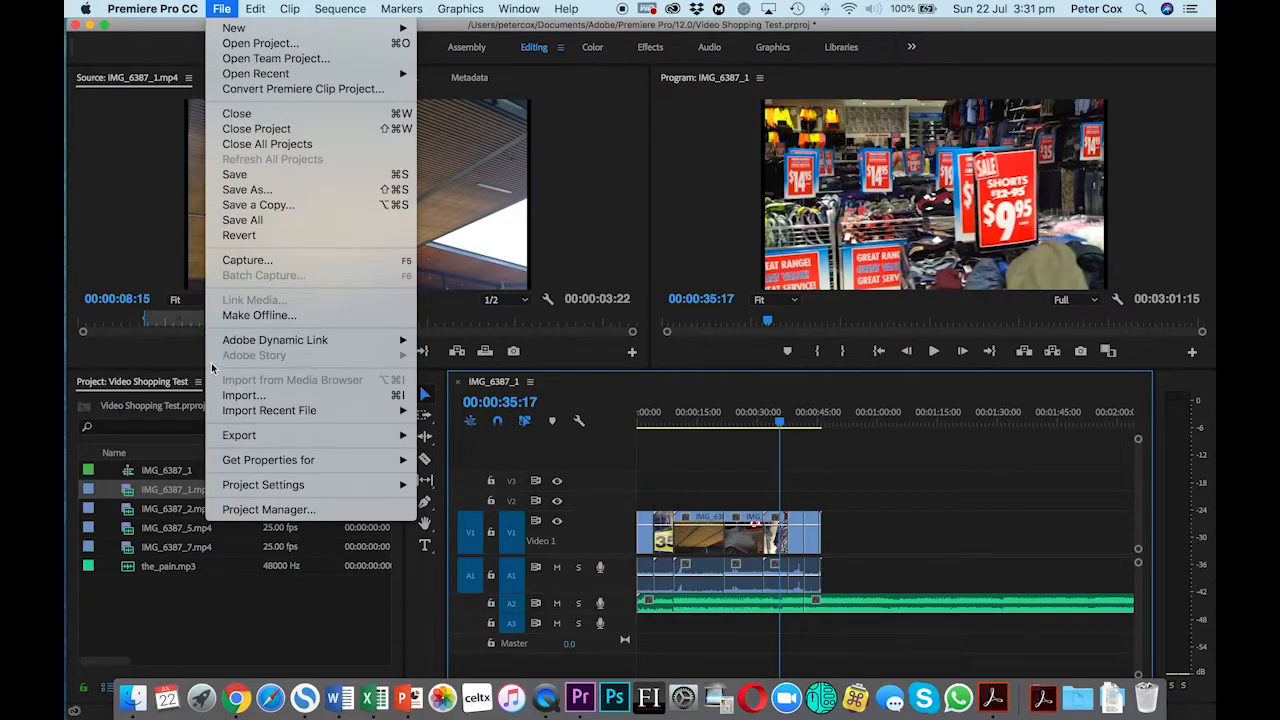
mouse_move(235, 435)
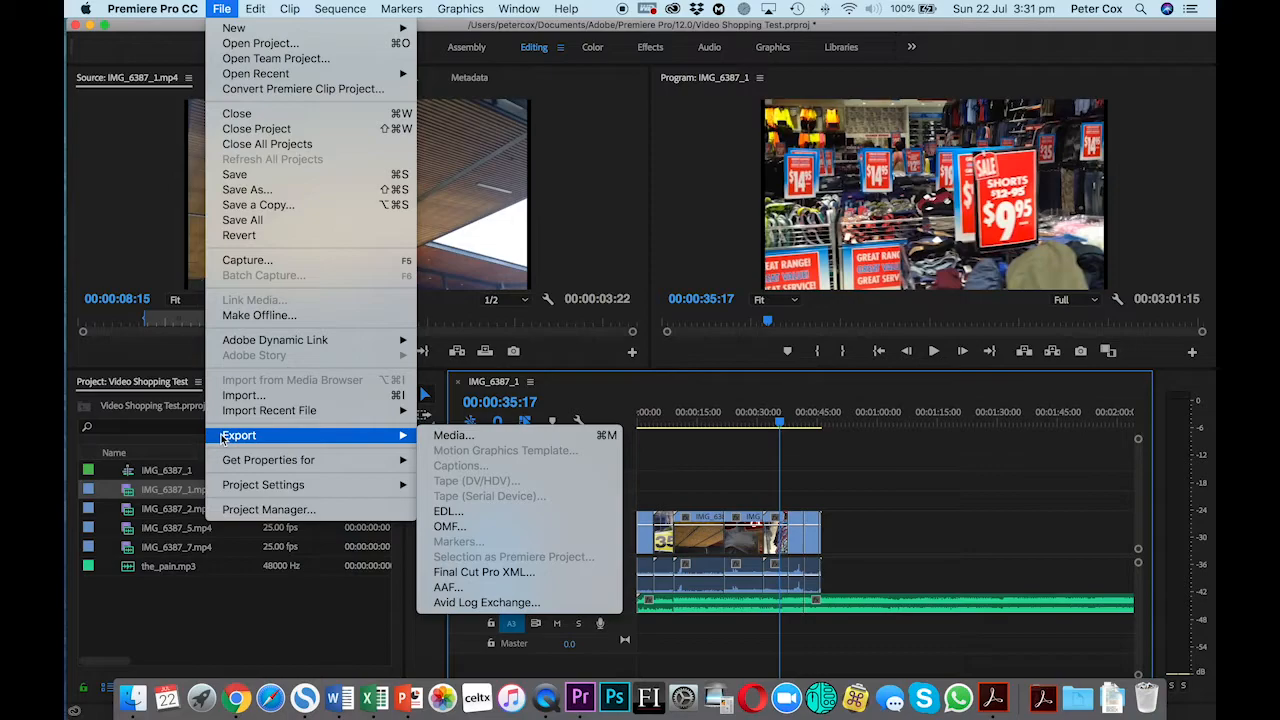
left_click(447, 432)
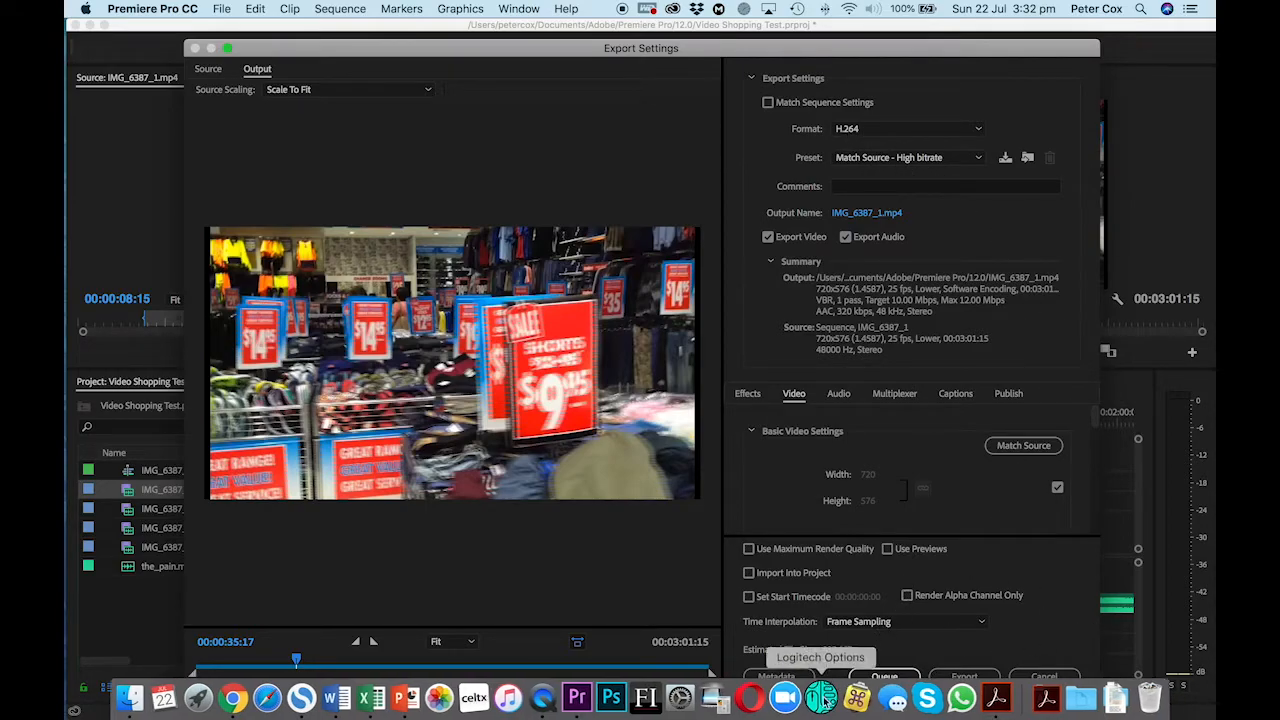
left_click_drag(656, 46, 651, 27)
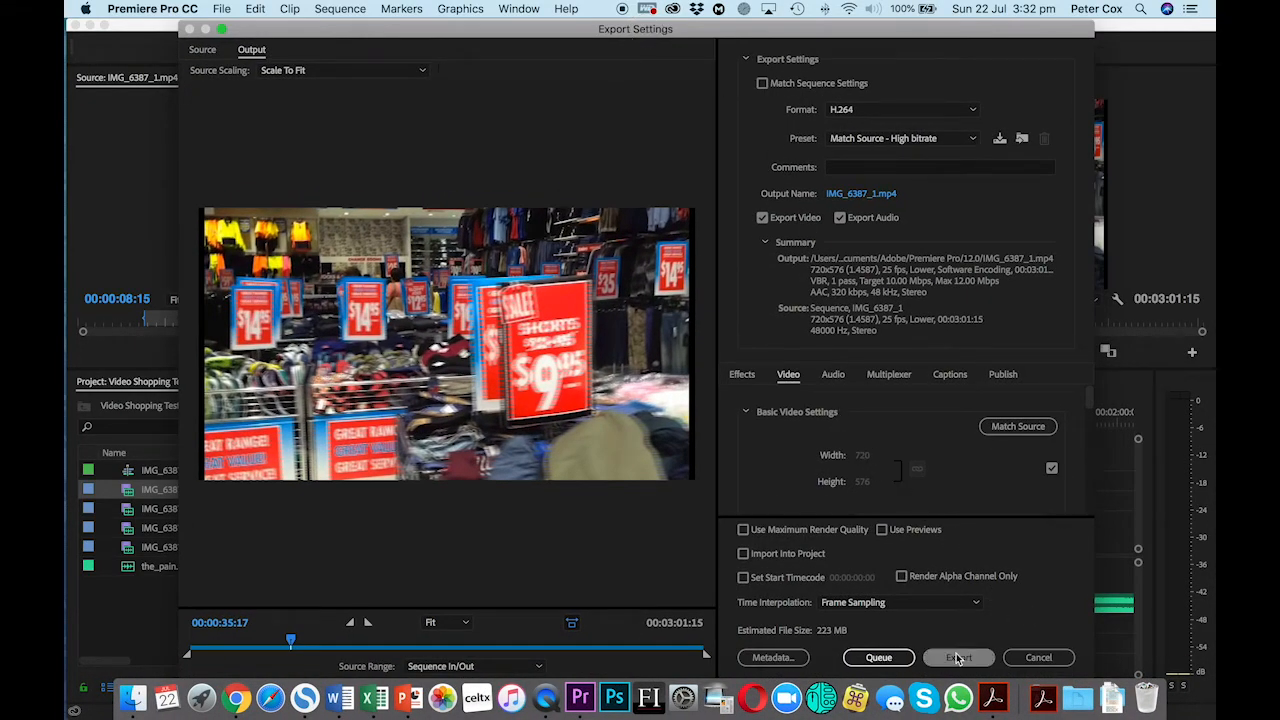
left_click(973, 141)
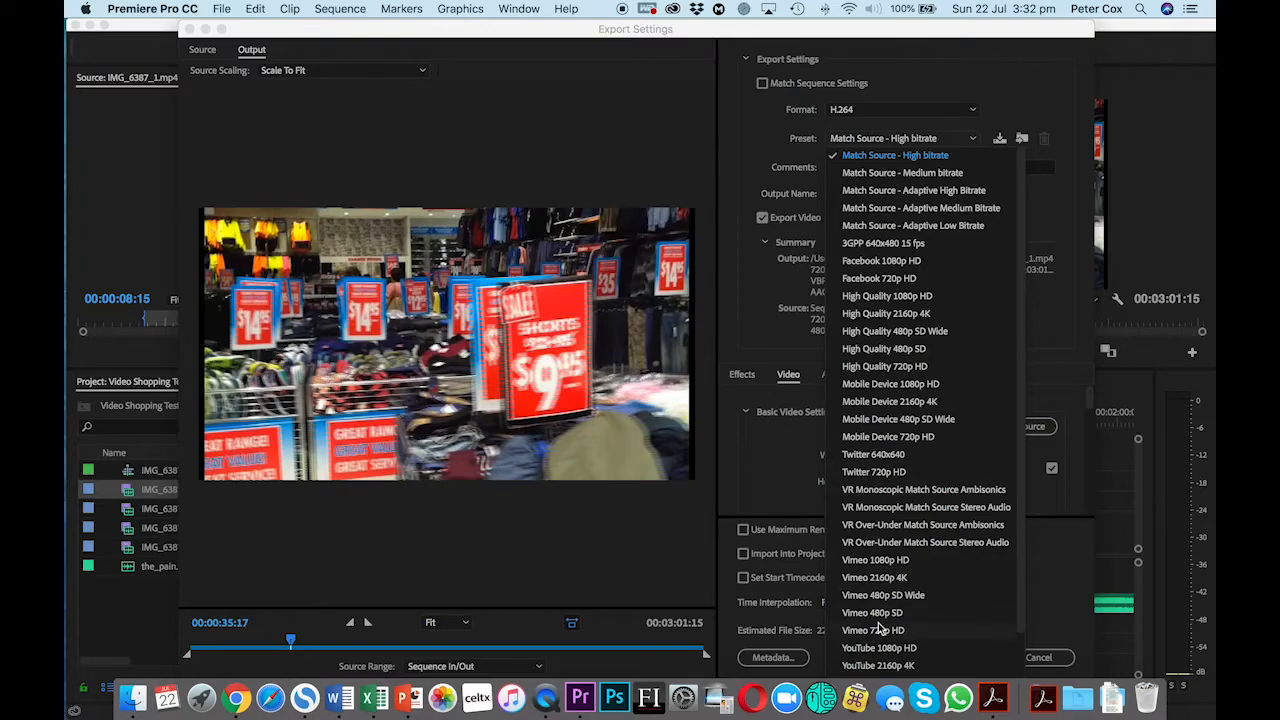
scroll(893, 580, "down", 3)
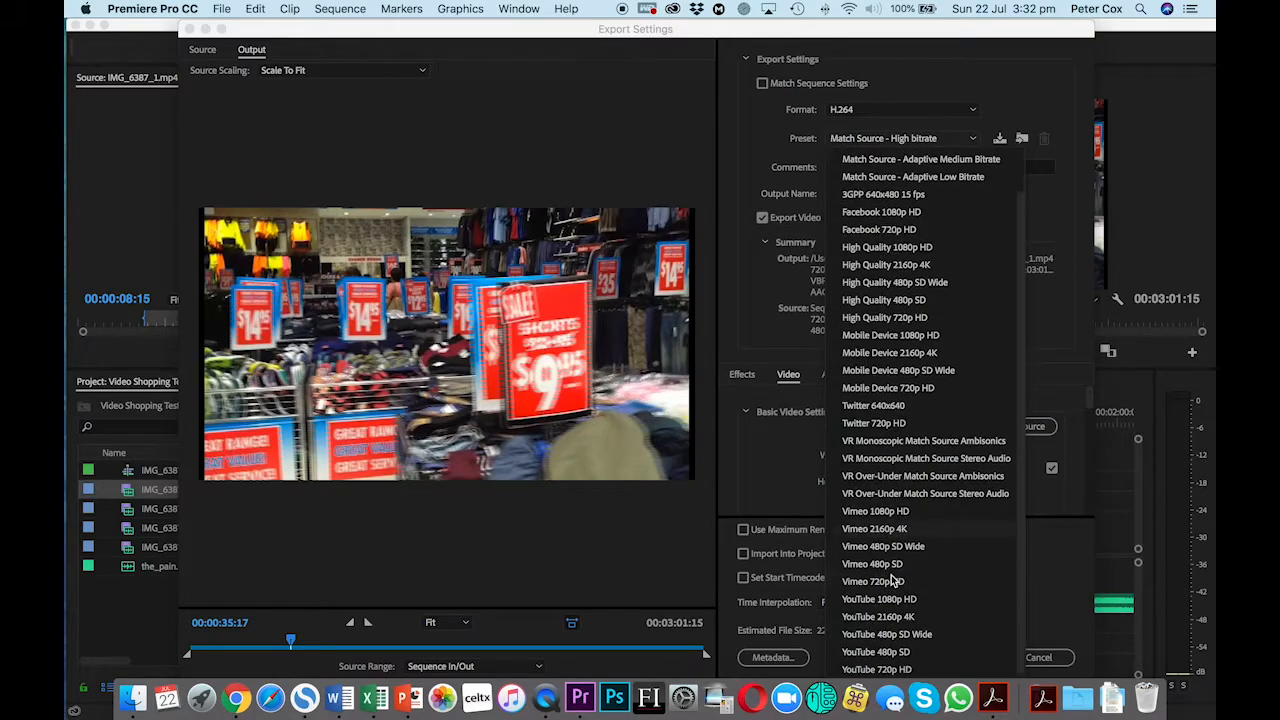
scroll(892, 590, "up", 3)
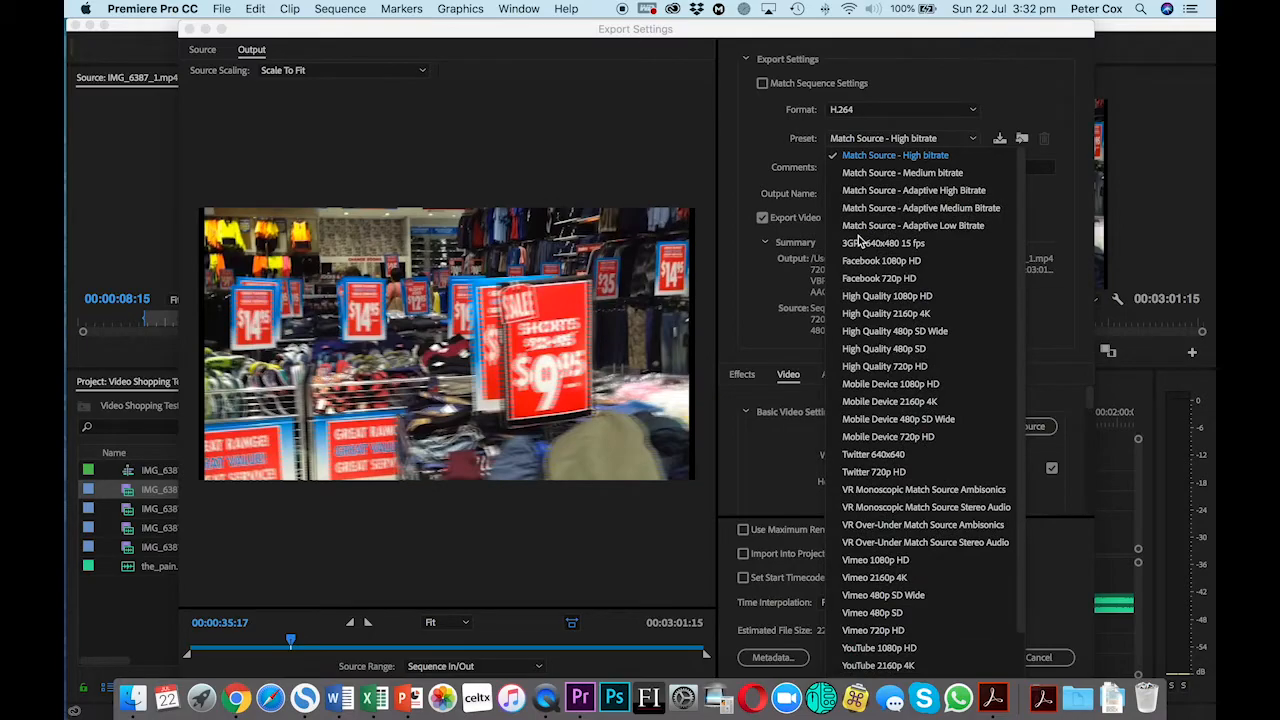
left_click(530, 122)
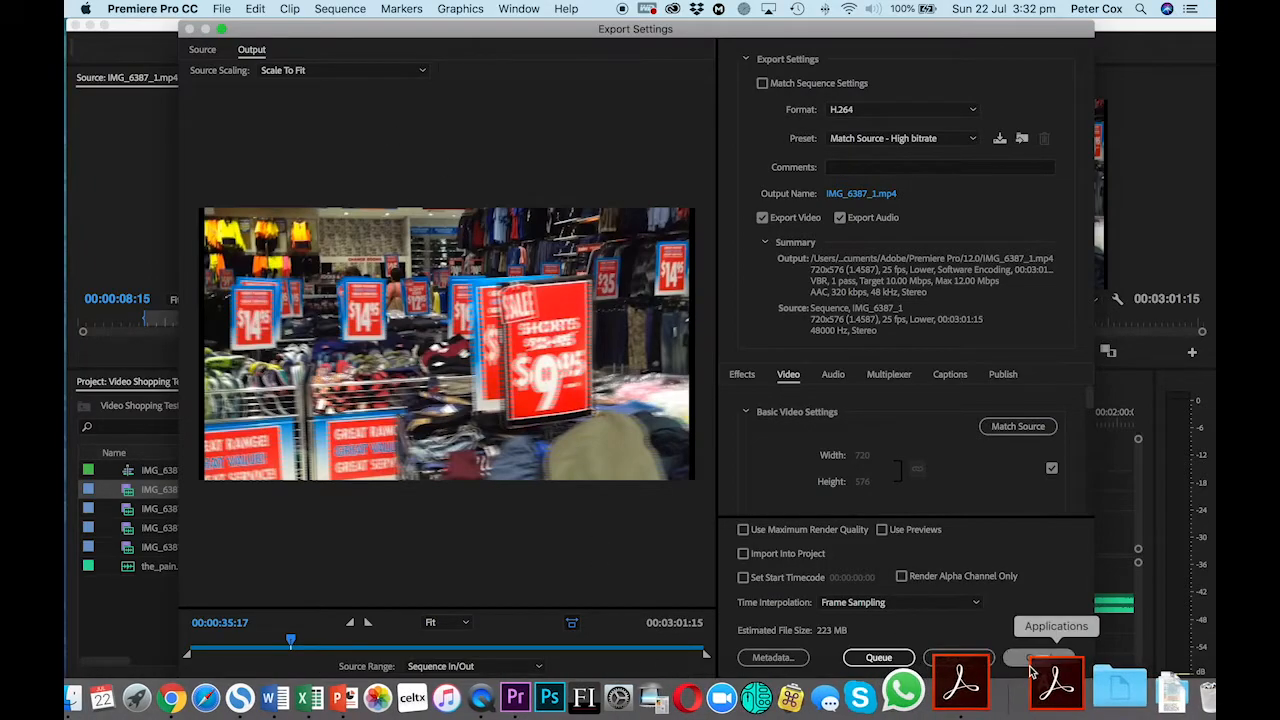
left_click(1026, 660)
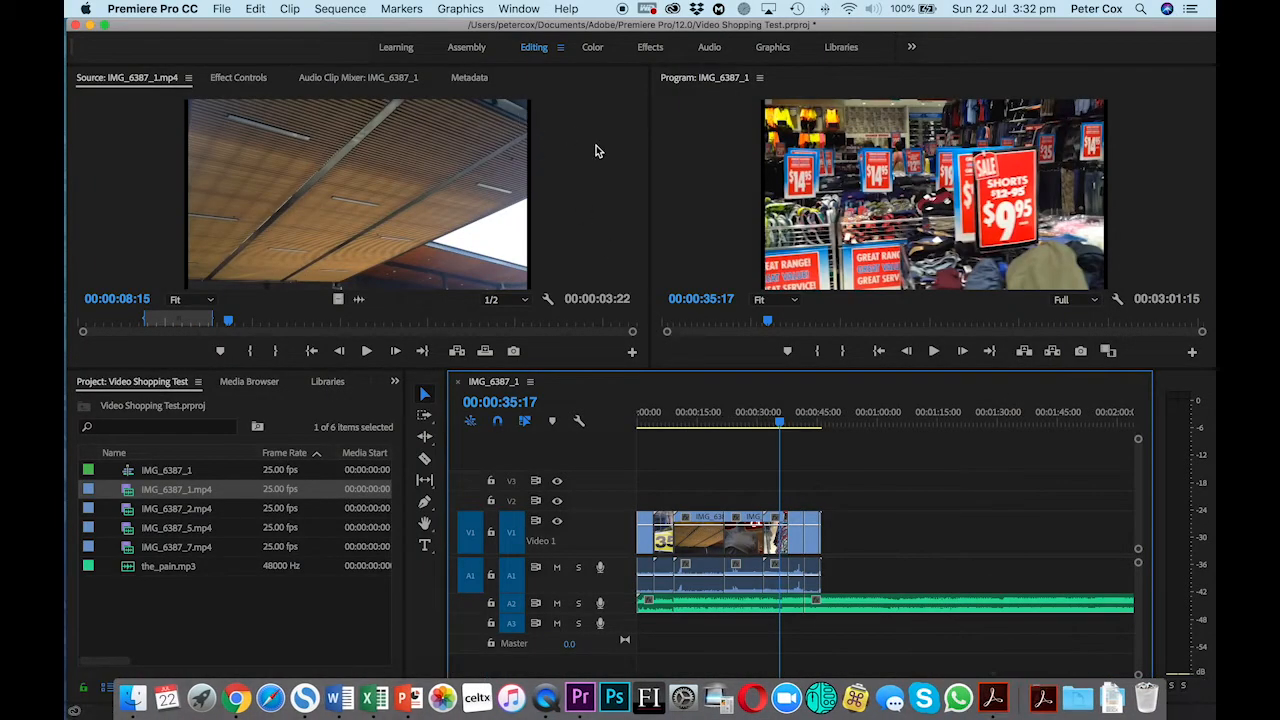
mouse_move(768, 421)
left_mouse_down()
mouse_move(626, 429)
mouse_move(938, 445)
mouse_move(776, 437)
left_mouse_up()
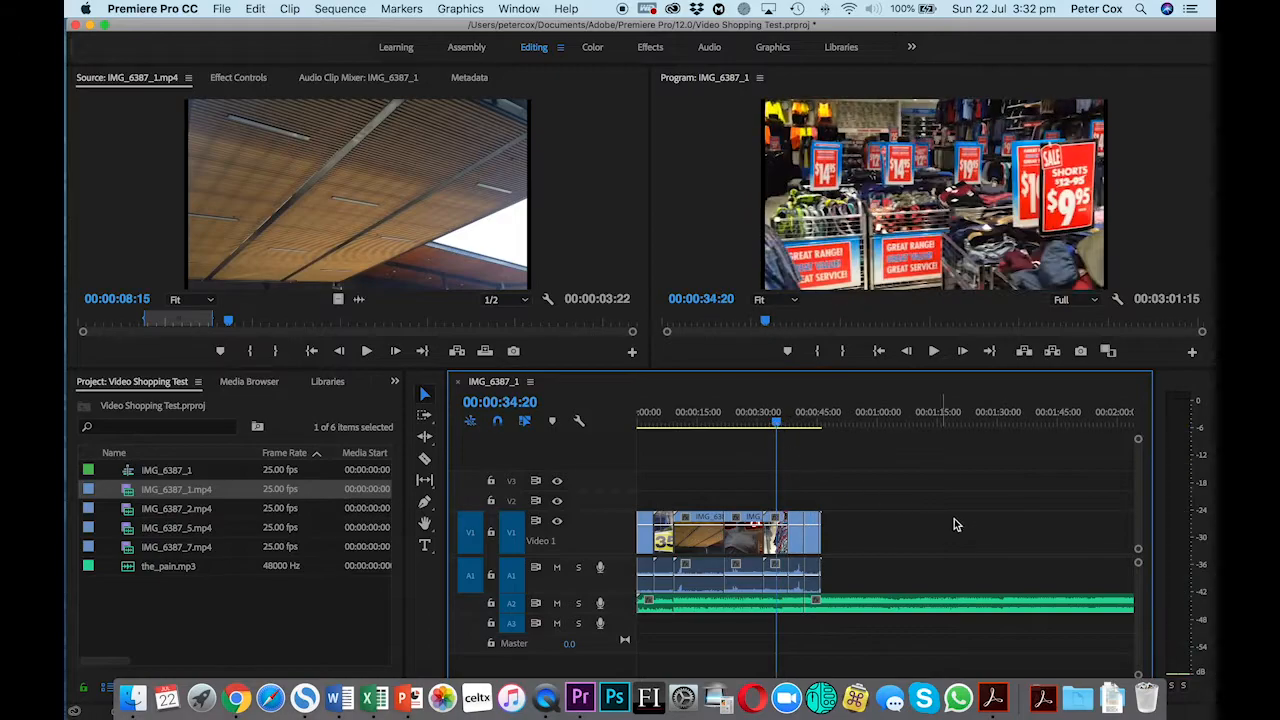